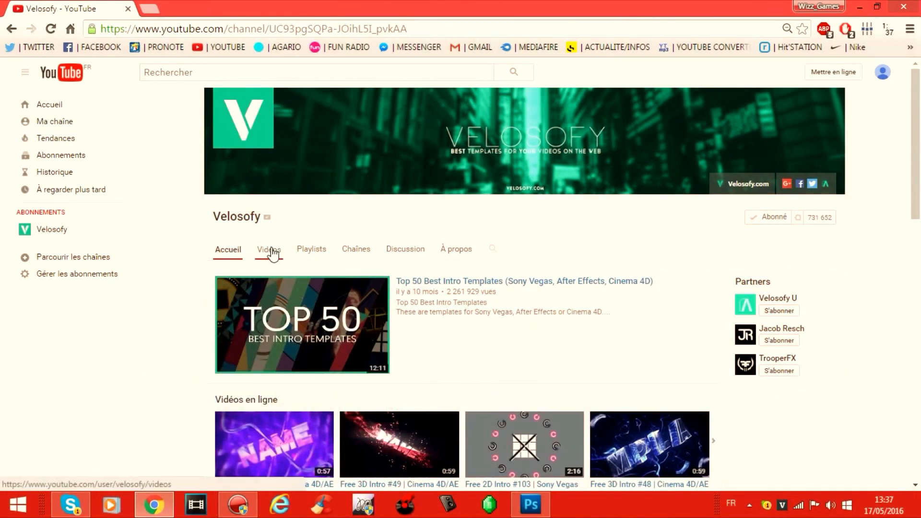
# Browse the Velosofy channel's uploaded videos and open "Free 2D Intro #100 | Sony Vegas Template".
pyautogui.click(272, 253)
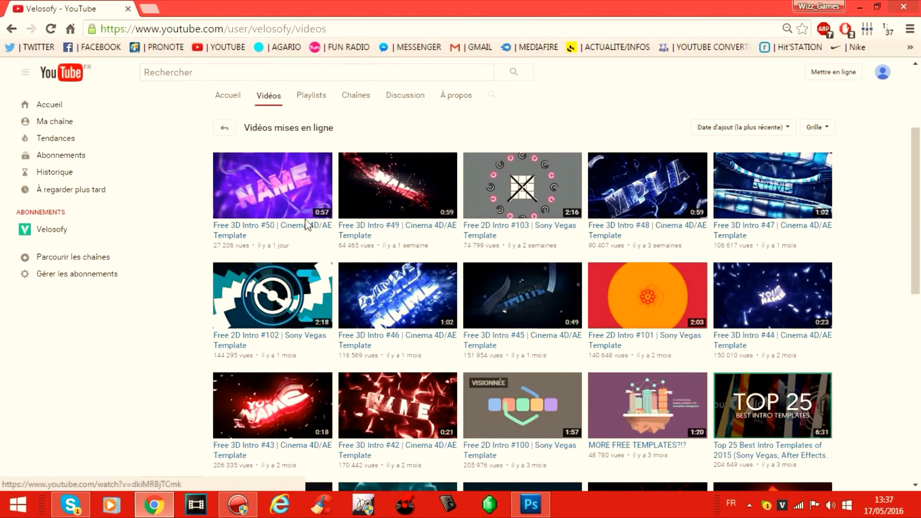
pyautogui.scroll(-2, 308, 223)
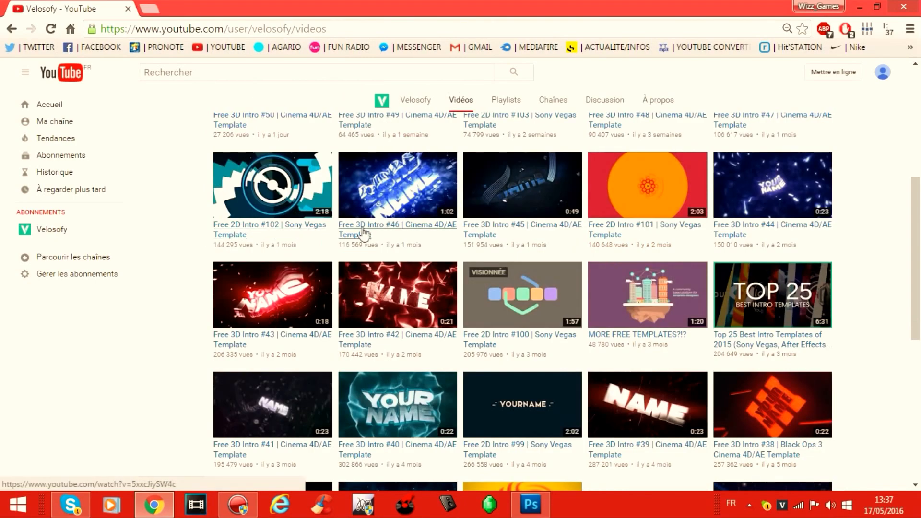
pyautogui.scroll(5, 362, 230)
pyautogui.scroll(-6, 402, 247)
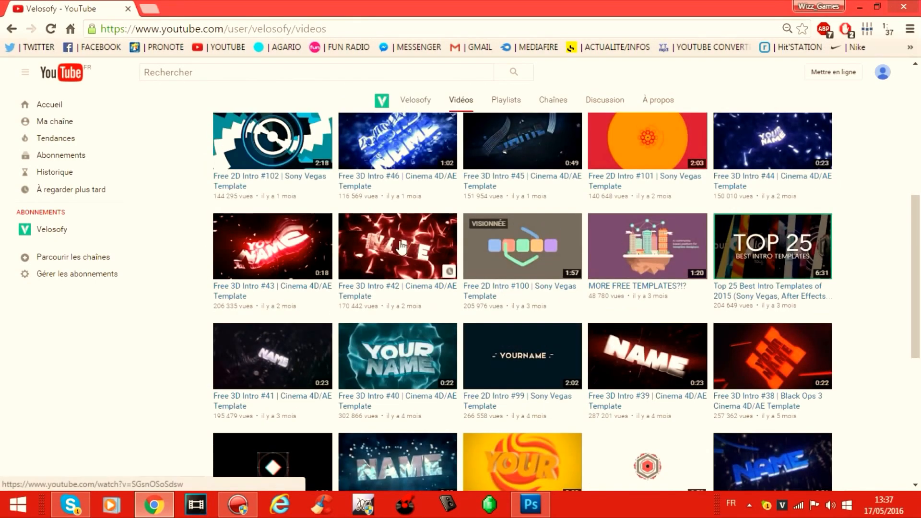
pyautogui.scroll(6, 384, 293)
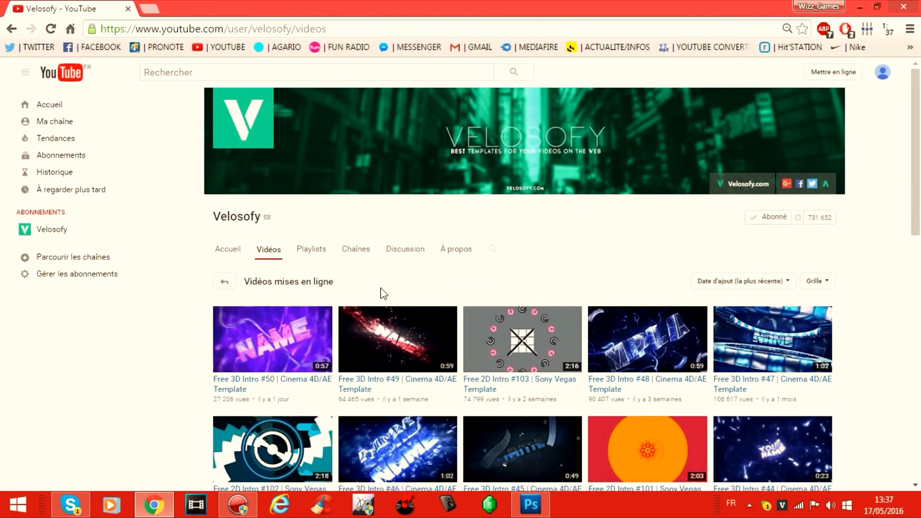
pyautogui.scroll(-8, 384, 294)
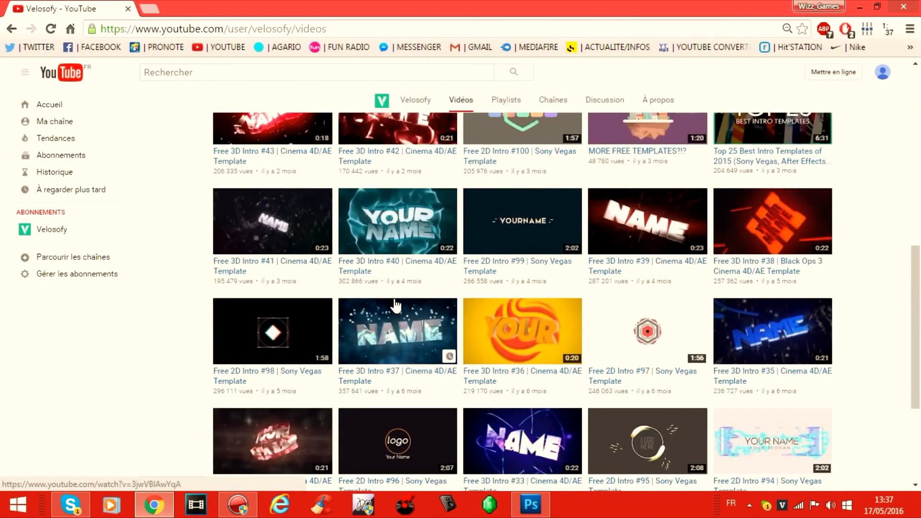
pyautogui.scroll(5, 395, 302)
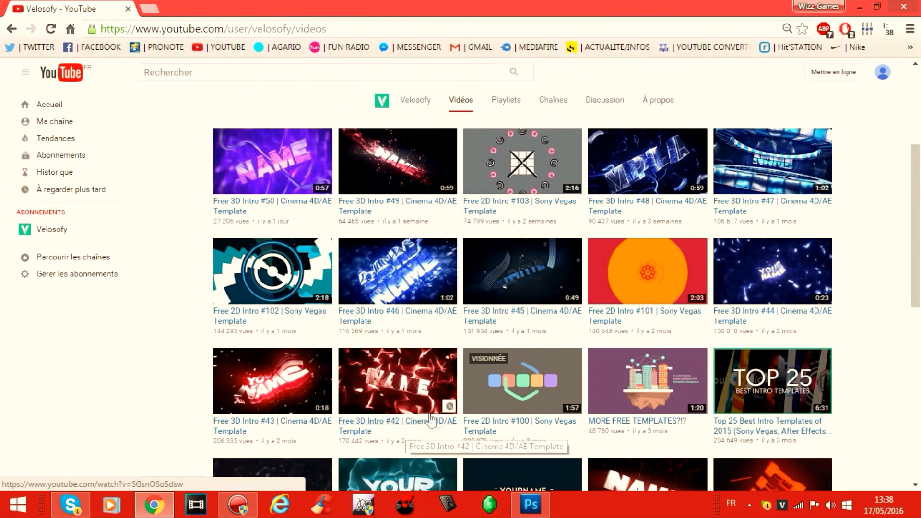
pyautogui.click(506, 386)
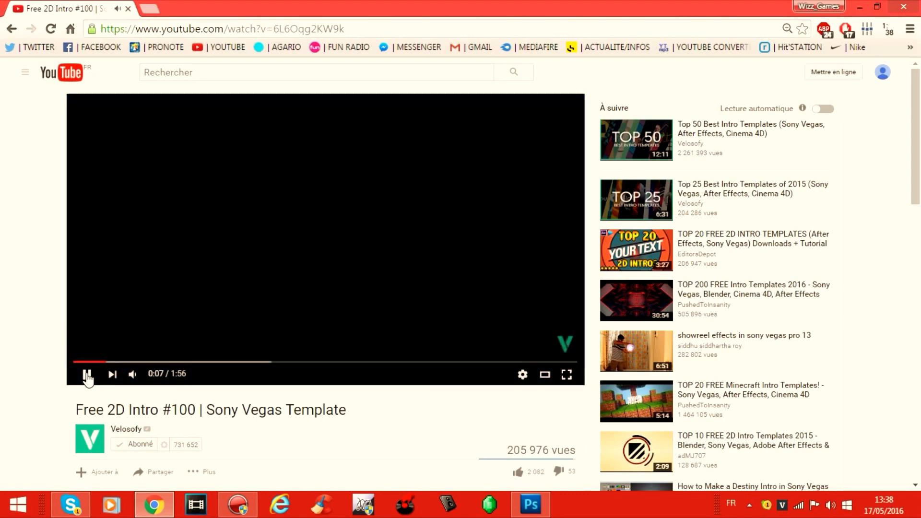
# Pause the video, expand its full description and follow the template's DOWNLOAD link.
pyautogui.click(86, 375)
pyautogui.scroll(-1, 139, 365)
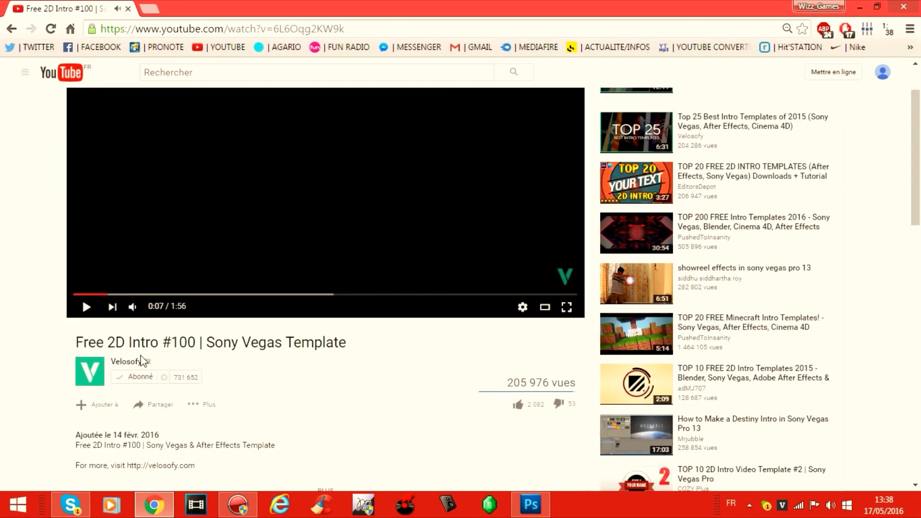
pyautogui.scroll(-4, 146, 355)
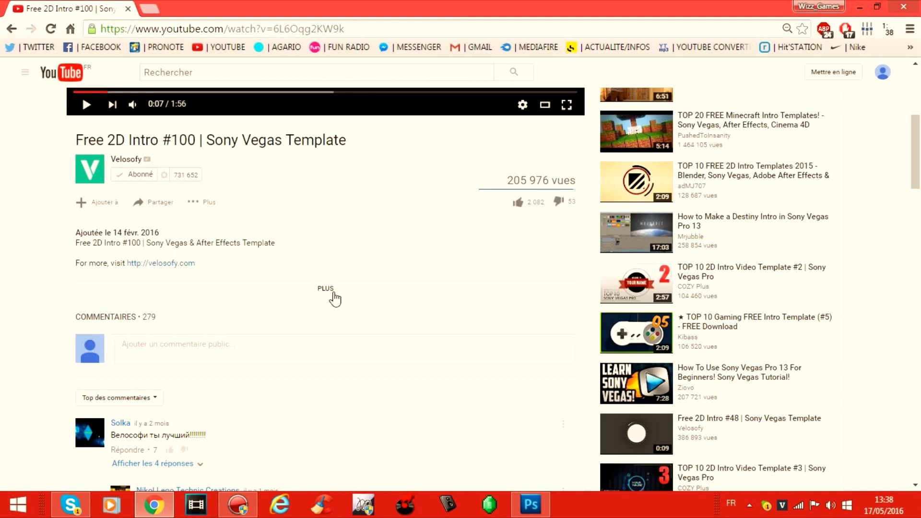
pyautogui.click(333, 296)
pyautogui.scroll(-2, 334, 297)
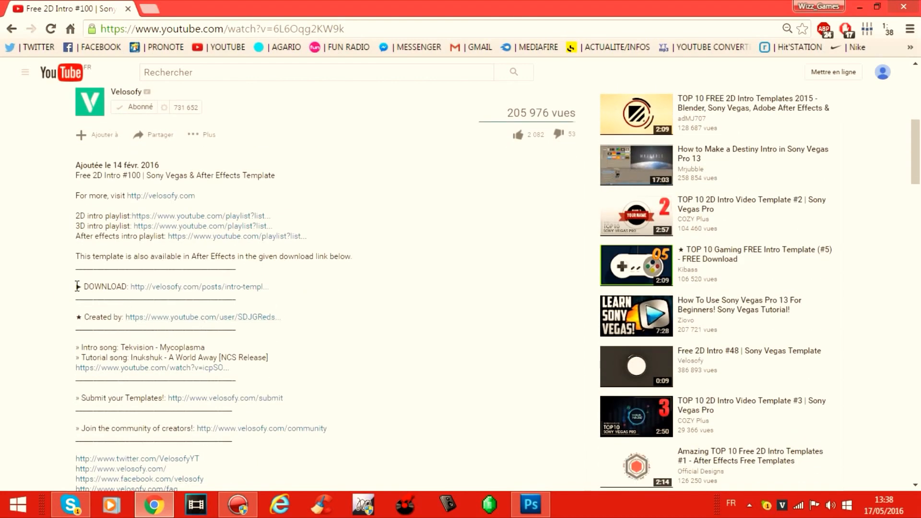
pyautogui.click(149, 286)
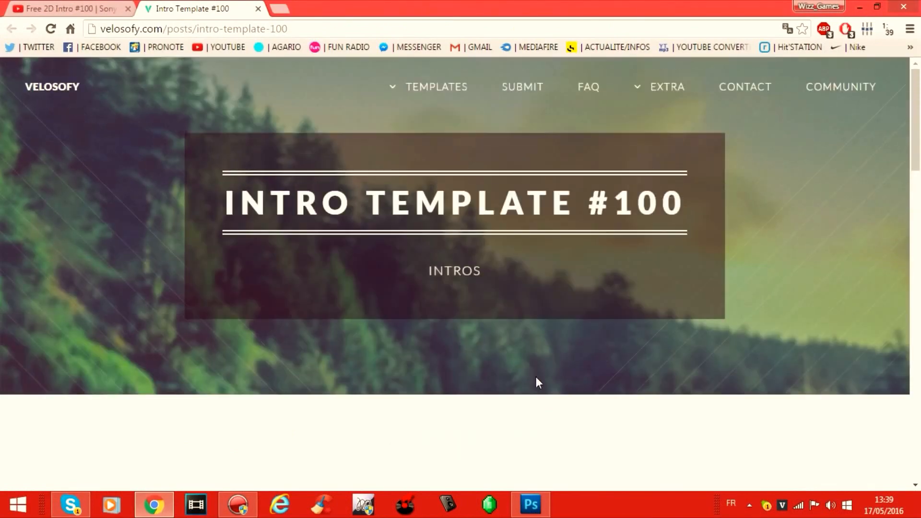
# Choose the Sony Vegas download for Intro Template #100 and continue through the download page to the file's MediaFire page.
pyautogui.scroll(-8, 536, 376)
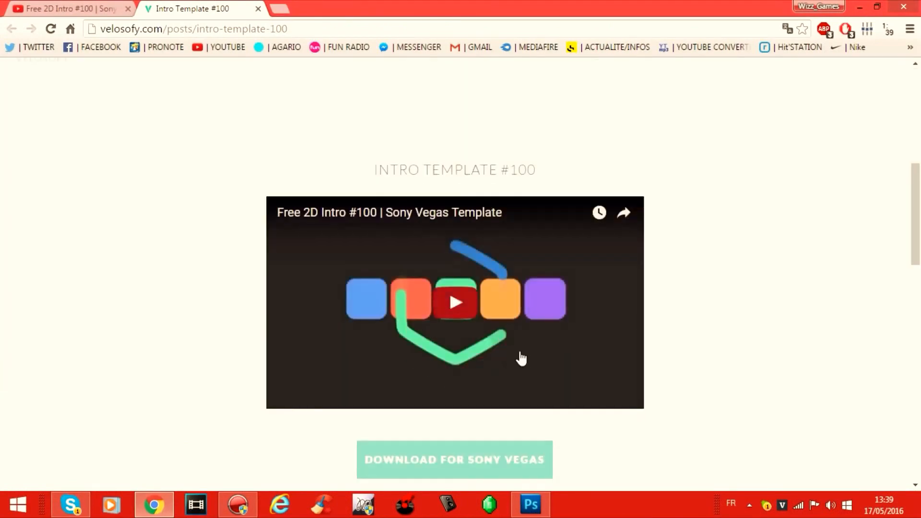
pyautogui.scroll(-5, 517, 358)
pyautogui.scroll(1, 532, 319)
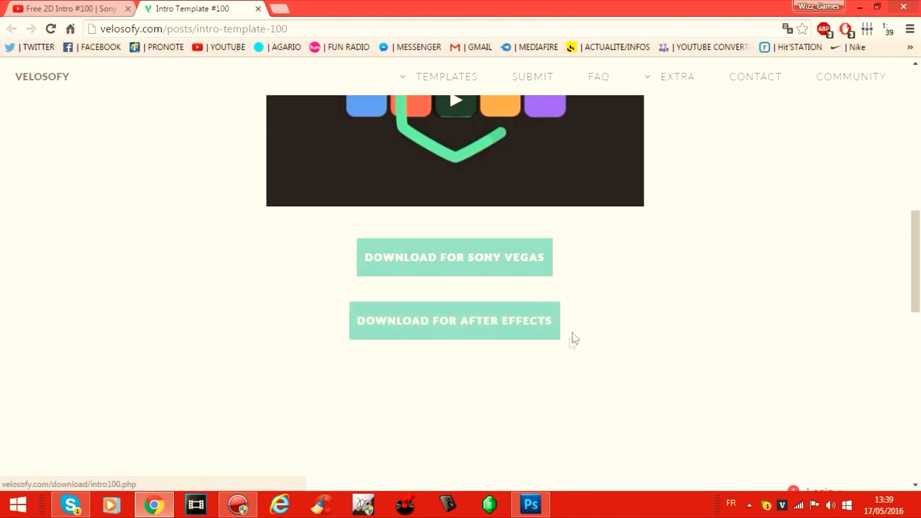
pyautogui.scroll(1, 559, 328)
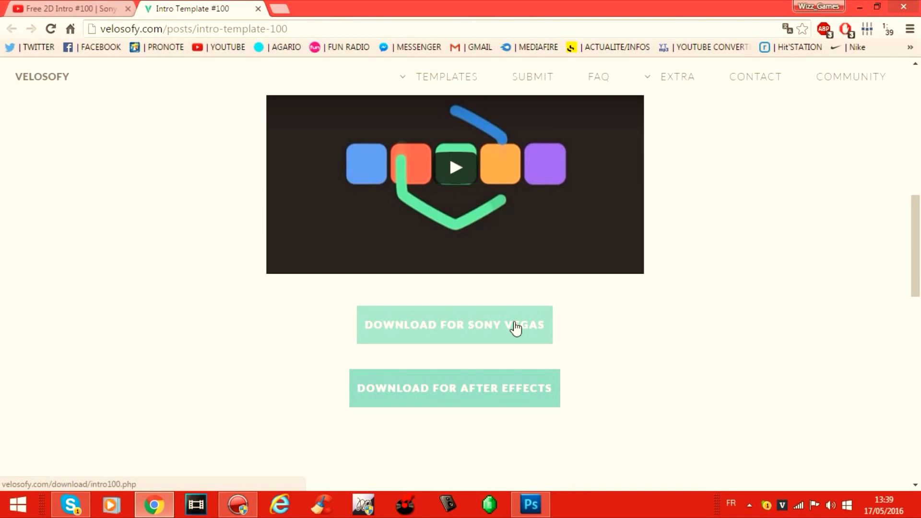
pyautogui.click(485, 330)
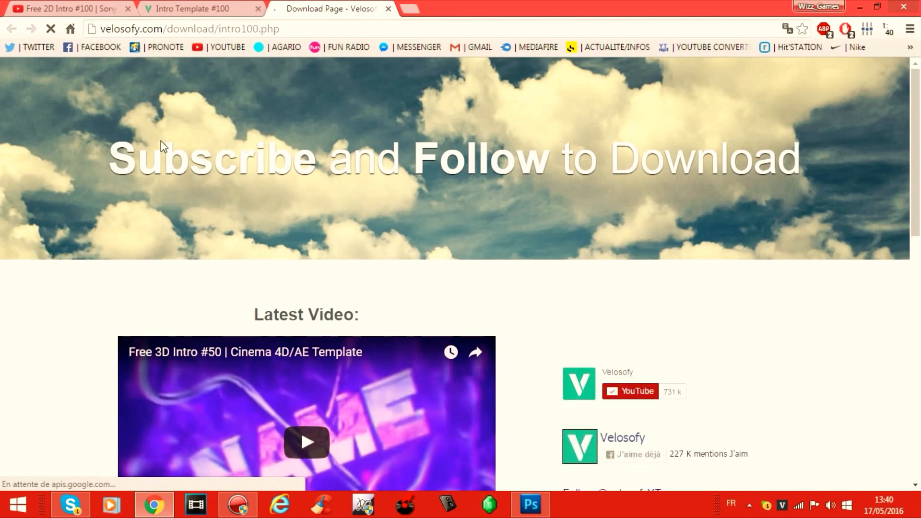
pyautogui.scroll(-9, 337, 209)
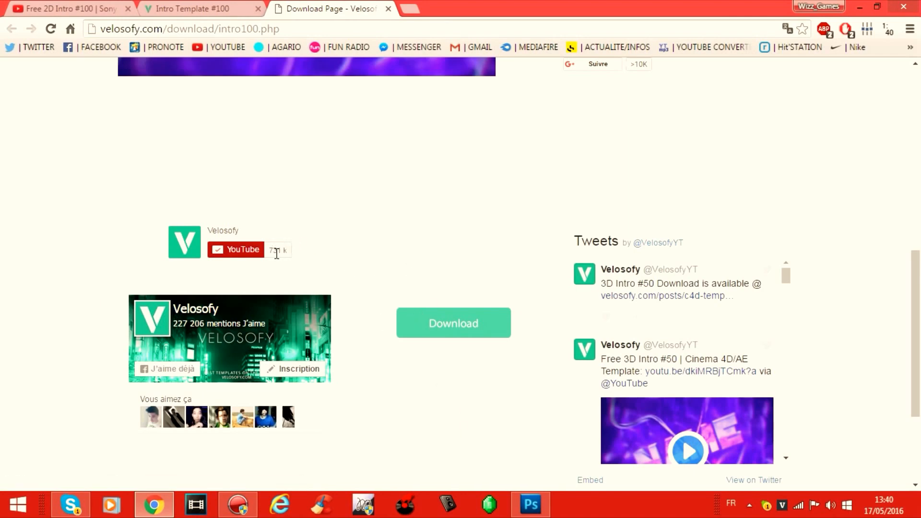
pyautogui.click(438, 322)
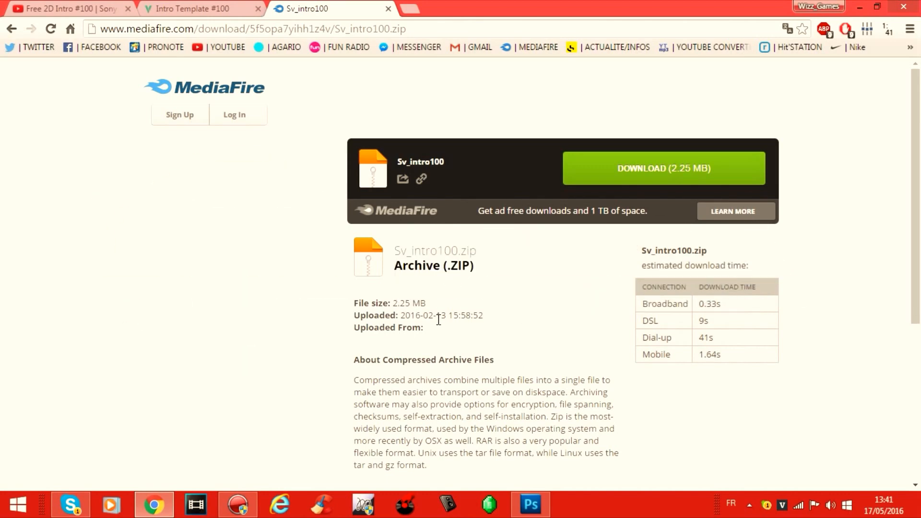
# Close the two other browser tabs and download the Sv_intro100 archive from MediaFire.
pyautogui.middleClick(41, 6)
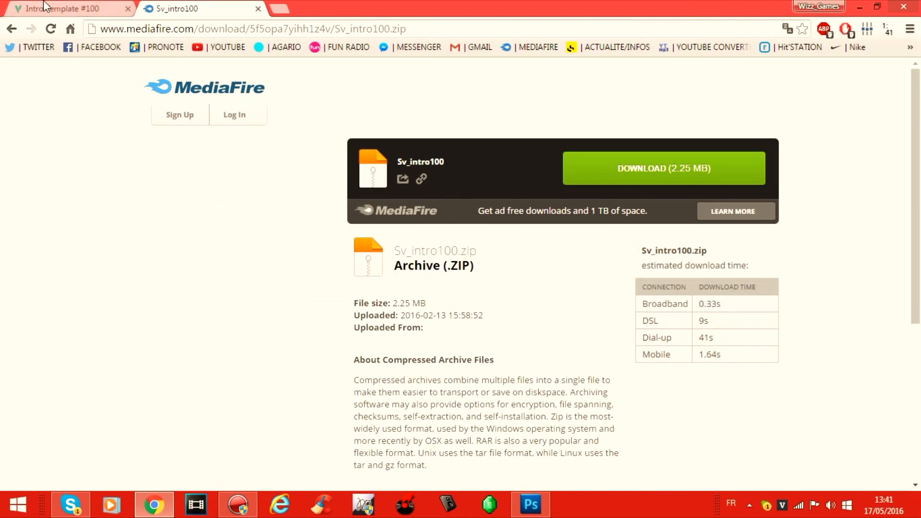
pyautogui.middleClick(41, 6)
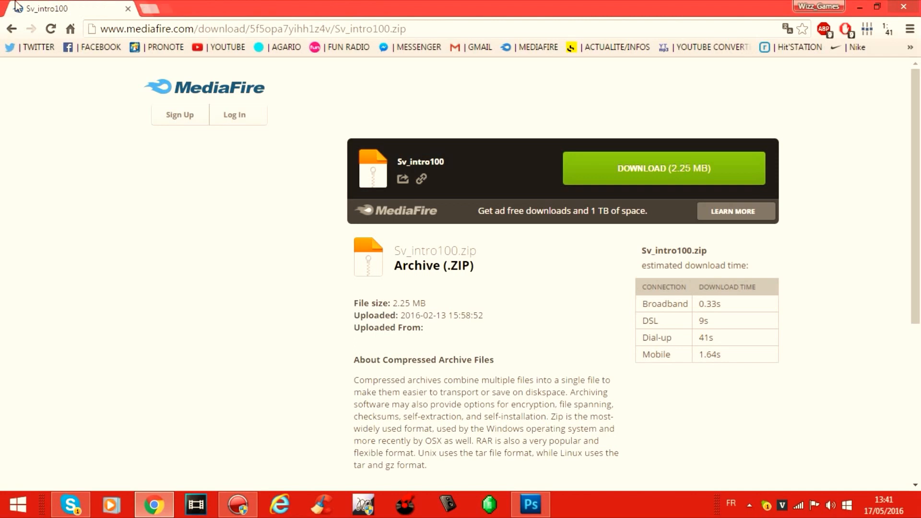
pyautogui.click(632, 169)
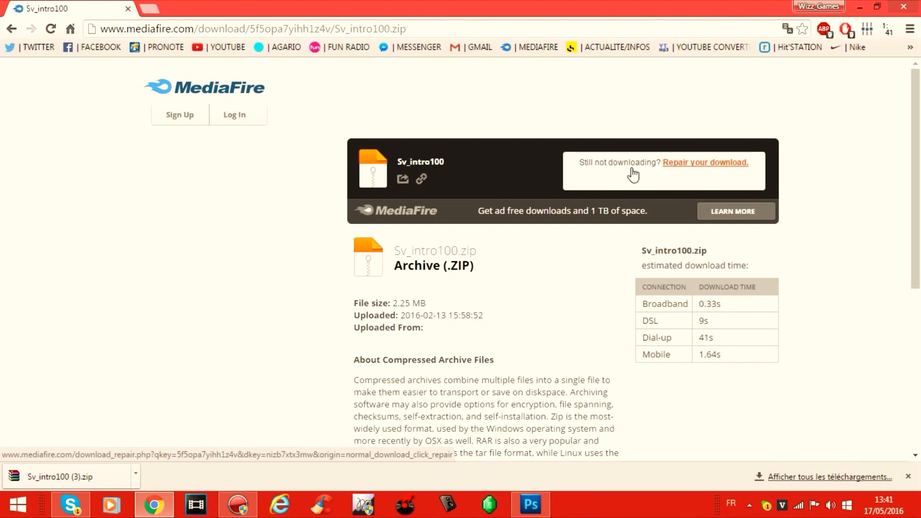
# Open the downloaded archive in WinRAR and extract the 2dintro100 folder to the desktop, replacing all existing files.
pyautogui.click(100, 477)
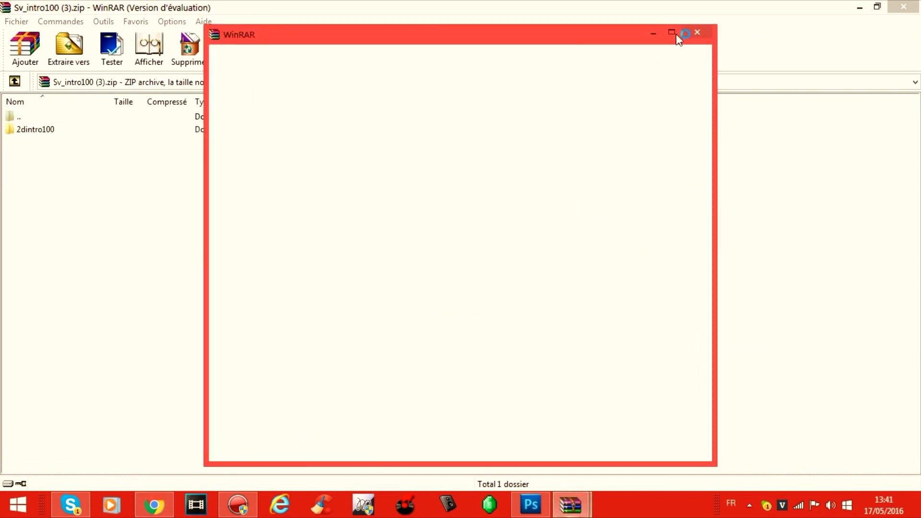
pyautogui.click(693, 29)
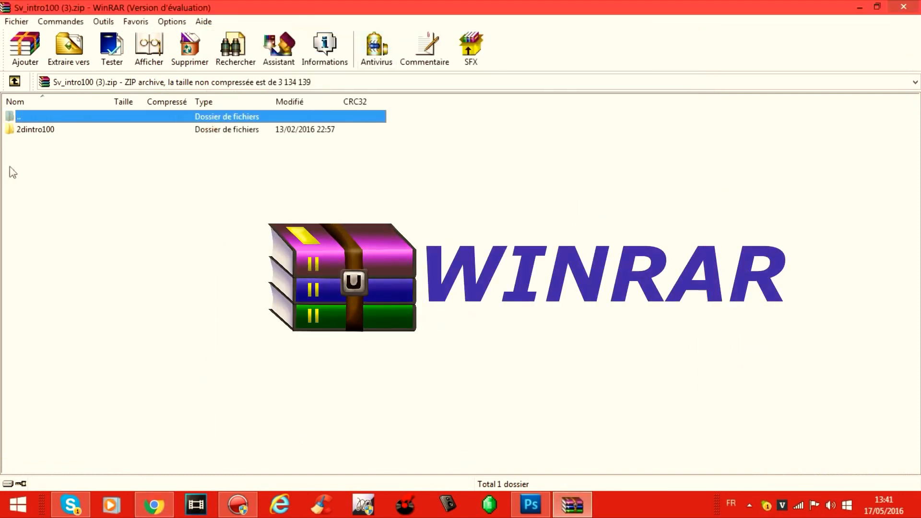
pyautogui.click(33, 129)
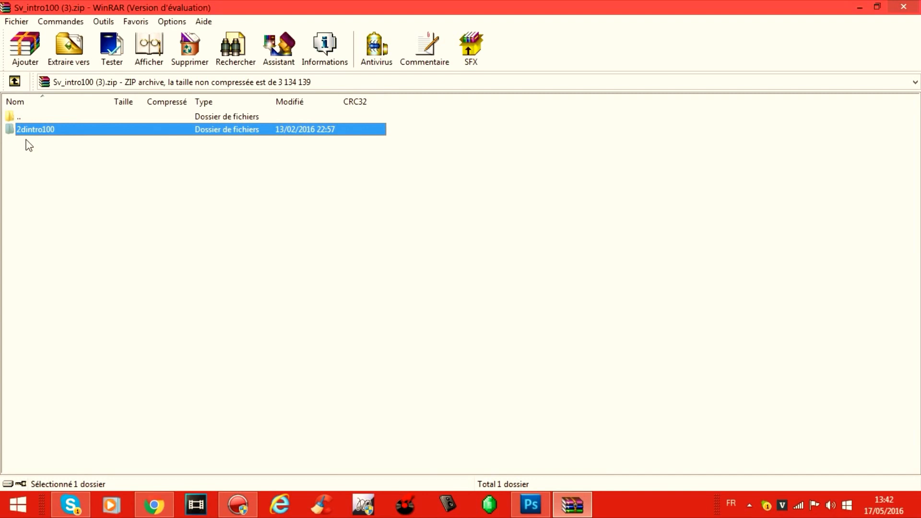
pyautogui.click(69, 53)
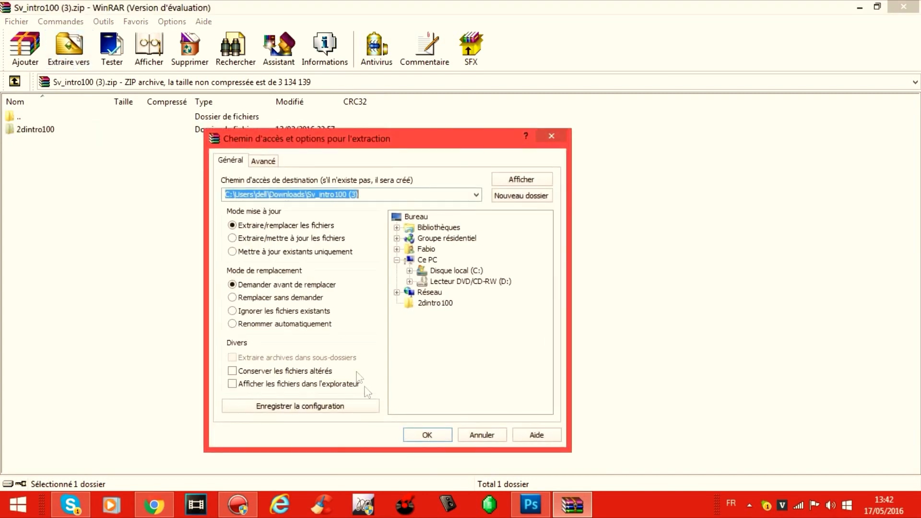
pyautogui.click(412, 217)
pyautogui.click(432, 437)
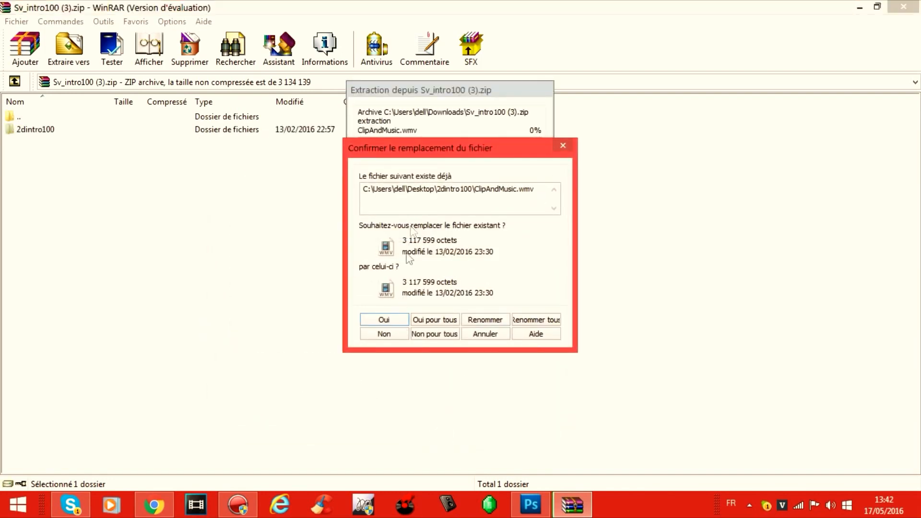
pyautogui.click(416, 321)
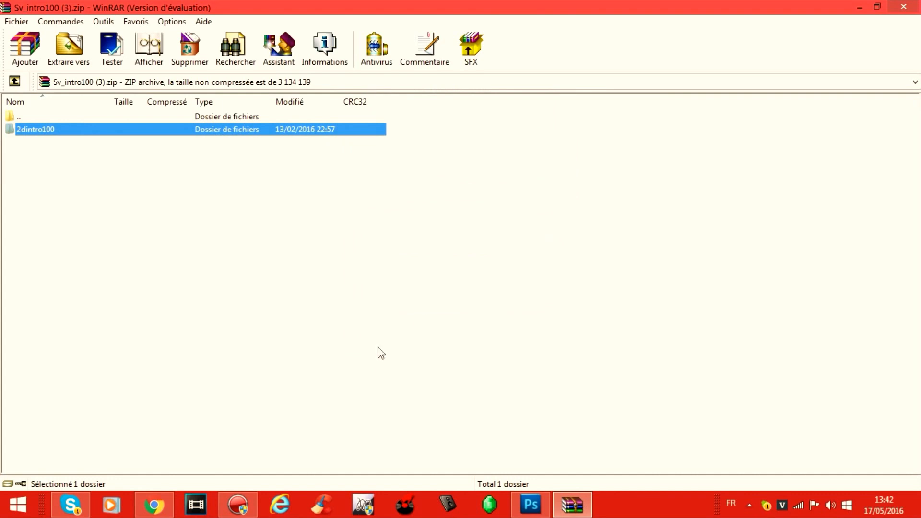
# Open the OpenThis.veg project from the archive's 2dintro100 folder in Vegas Pro.
pyautogui.doubleClick(86, 130)
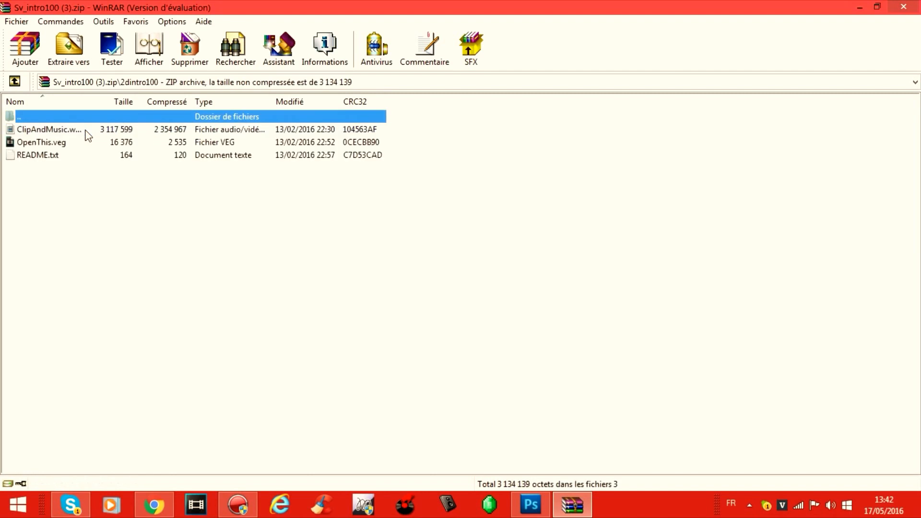
pyautogui.click(66, 145)
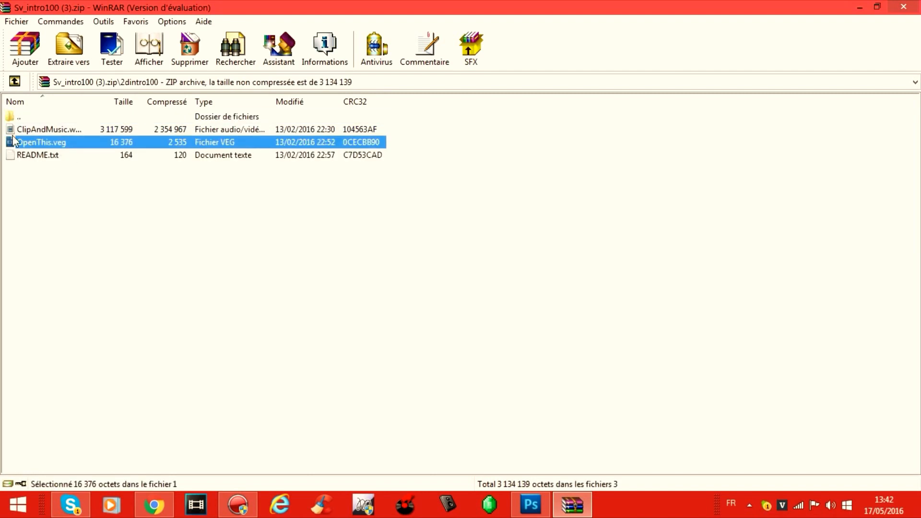
pyautogui.doubleClick(44, 143)
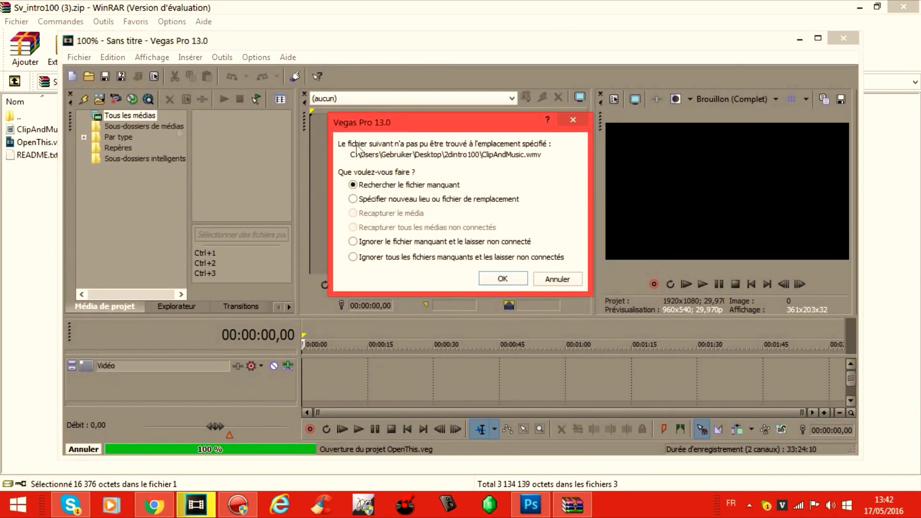
# Switch back to the WinRAR archive, return to its top level and close it.
pyautogui.click(30, 165)
pyautogui.click(32, 157)
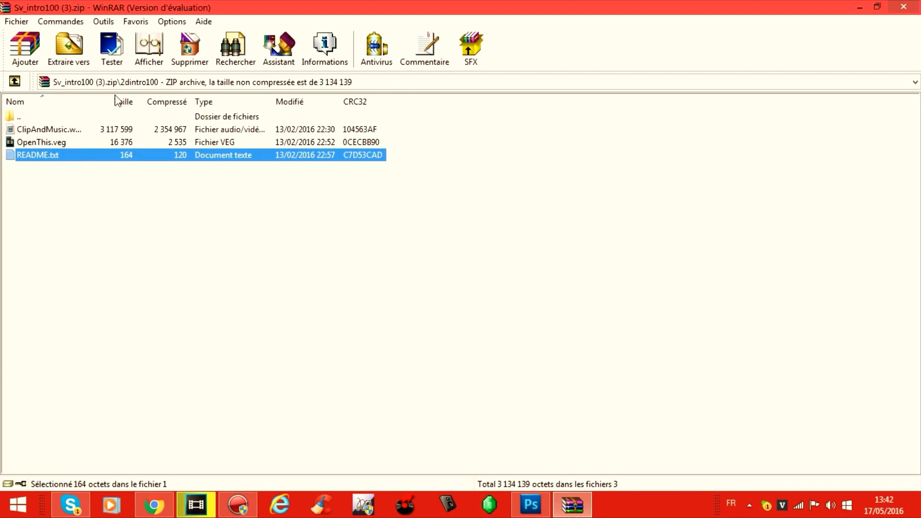
pyautogui.click(84, 131)
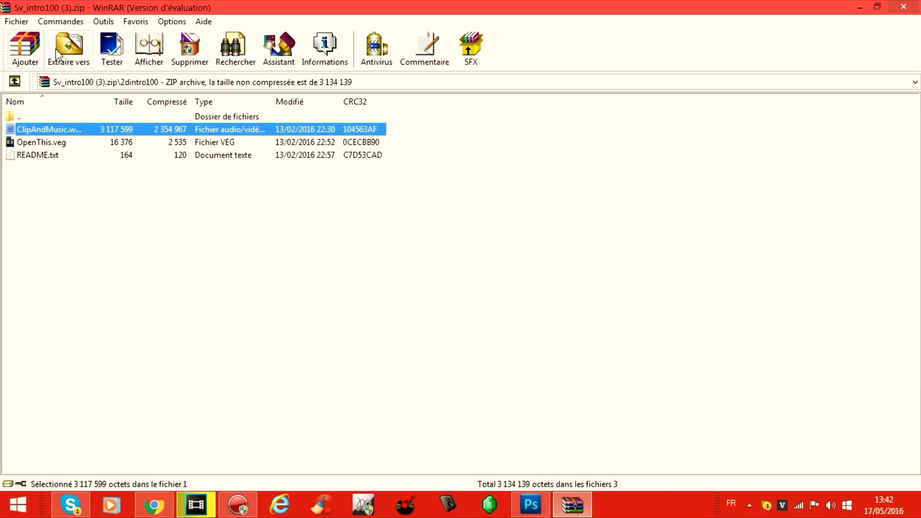
pyautogui.doubleClick(18, 117)
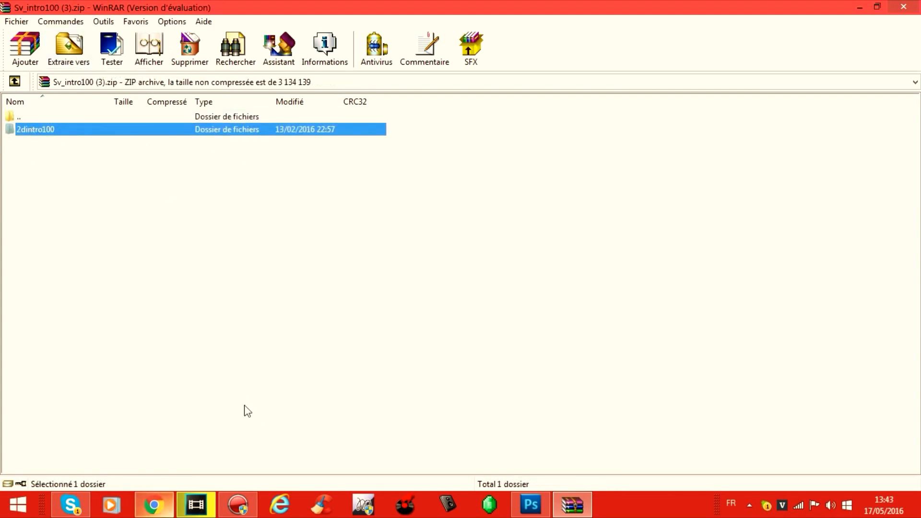
pyautogui.click(903, 7)
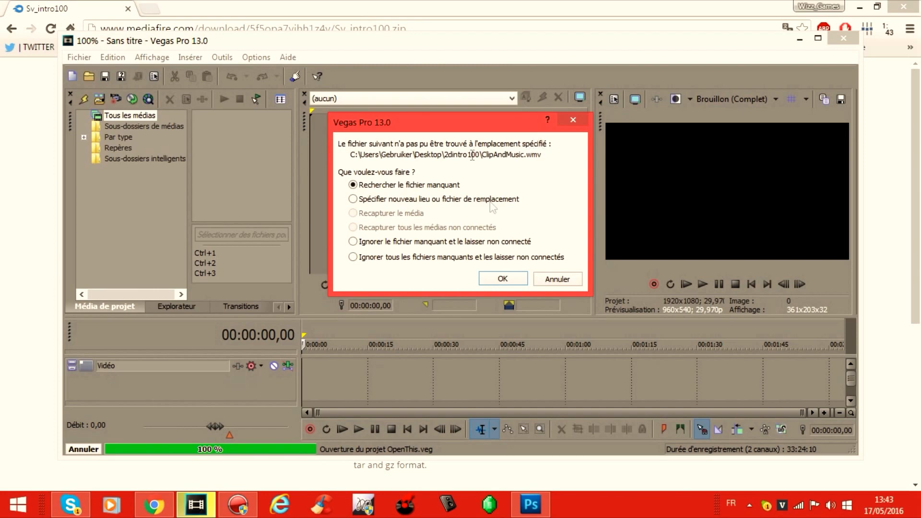
# Relink the missing media by specifying ClipAndMusic from the desktop's 2dintro100 folder as the replacement file.
pyautogui.click(368, 198)
pyautogui.click(504, 280)
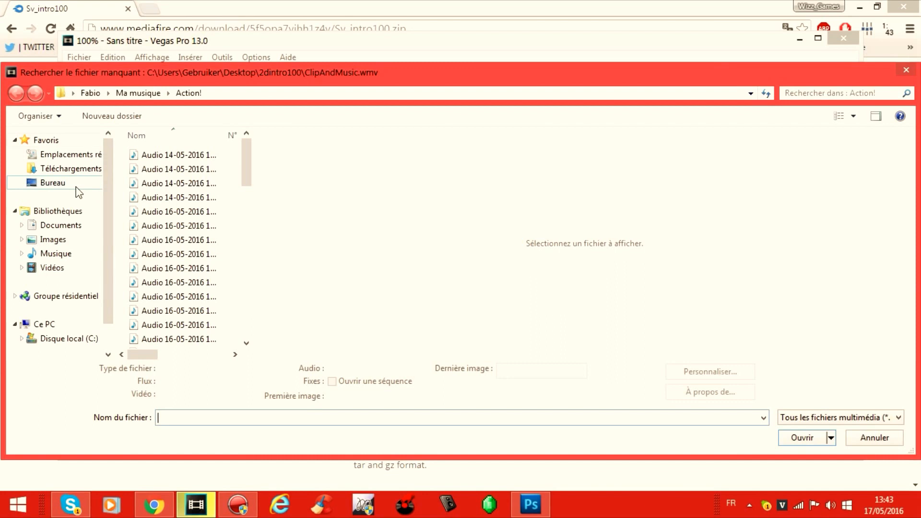
pyautogui.click(53, 183)
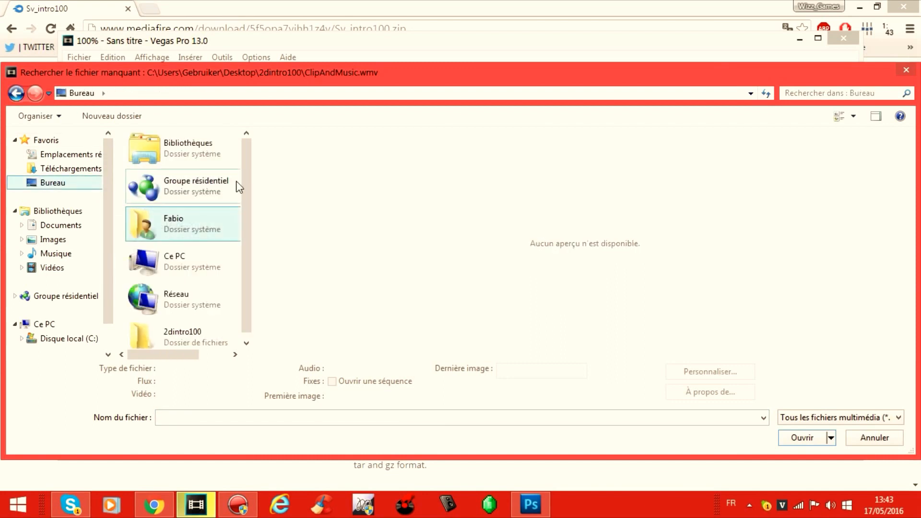
pyautogui.scroll(-1, 212, 345)
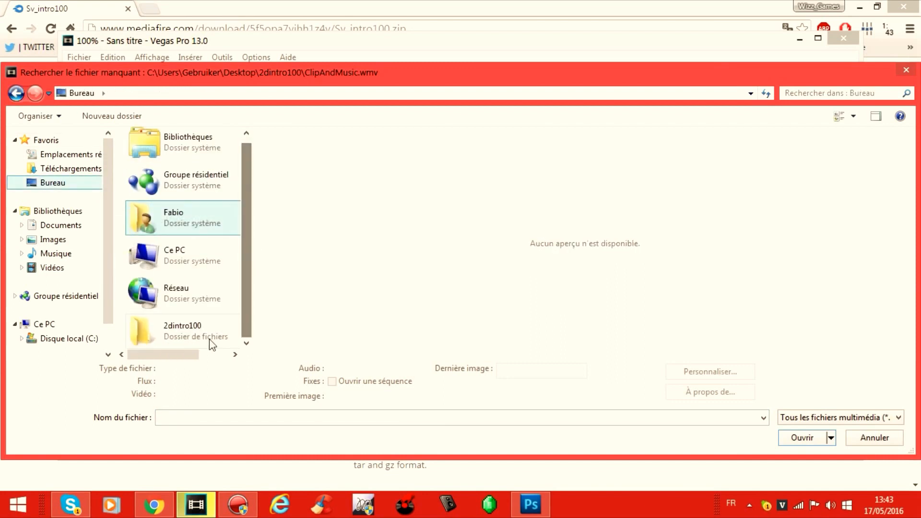
pyautogui.doubleClick(181, 329)
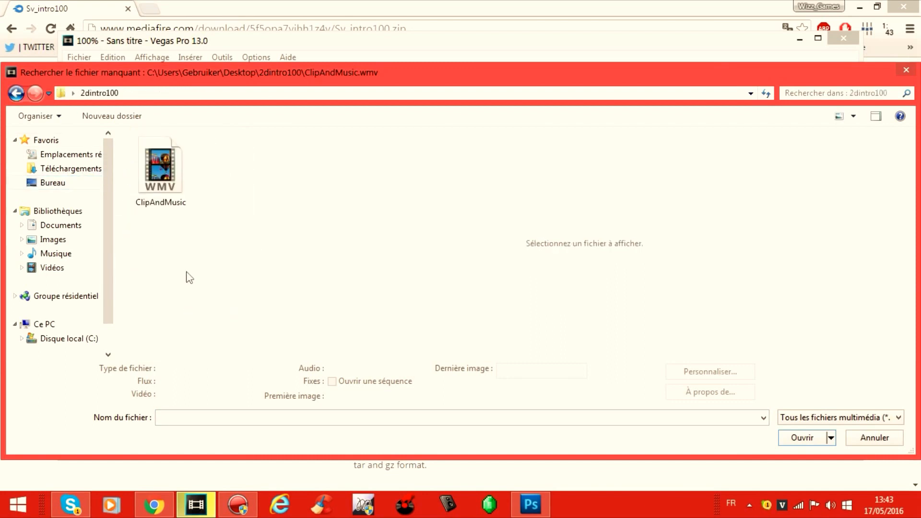
pyautogui.doubleClick(176, 189)
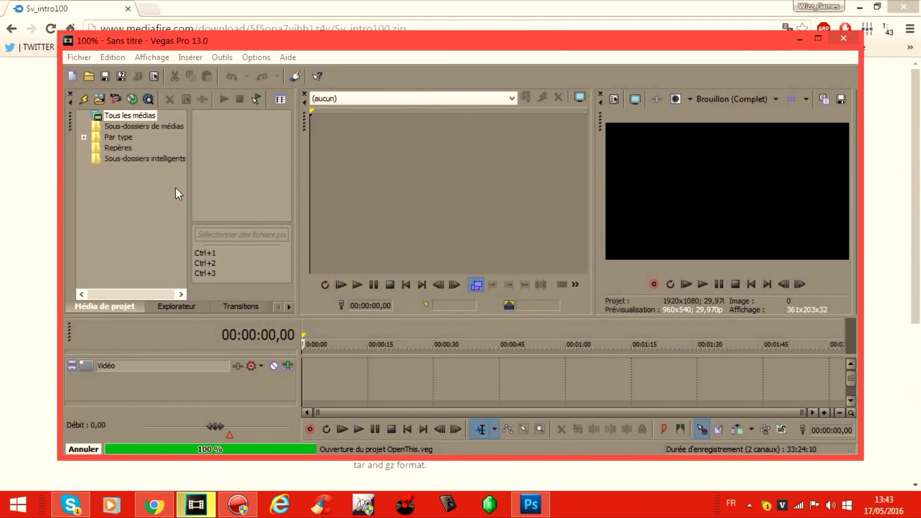
# Close the browser window and maximize the Vegas Pro window.
pyautogui.click(919, 2)
pyautogui.click(919, 5)
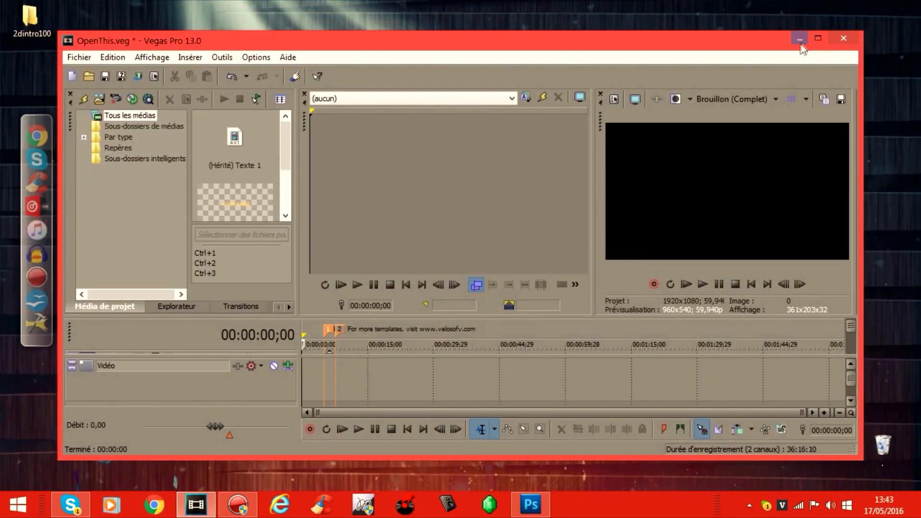
pyautogui.click(817, 39)
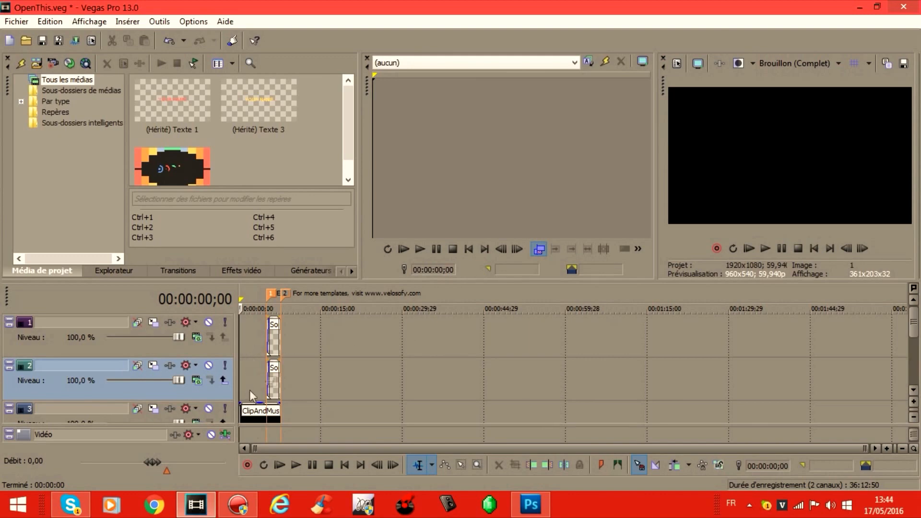
# Look through all the timeline tracks and preview the text event on track 1 at about 00:00:06;13.
pyautogui.moveTo(916, 333); pyautogui.dragTo(918, 367)
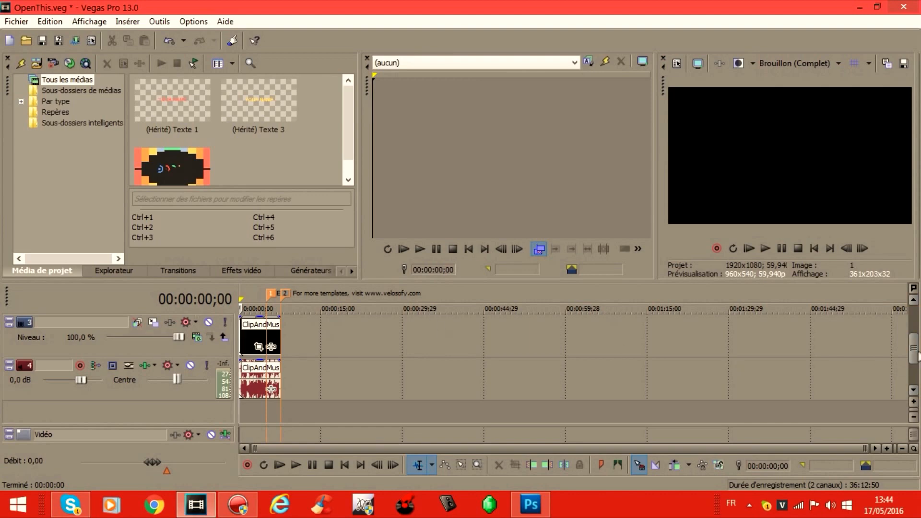
pyautogui.scroll(2, 690, 349)
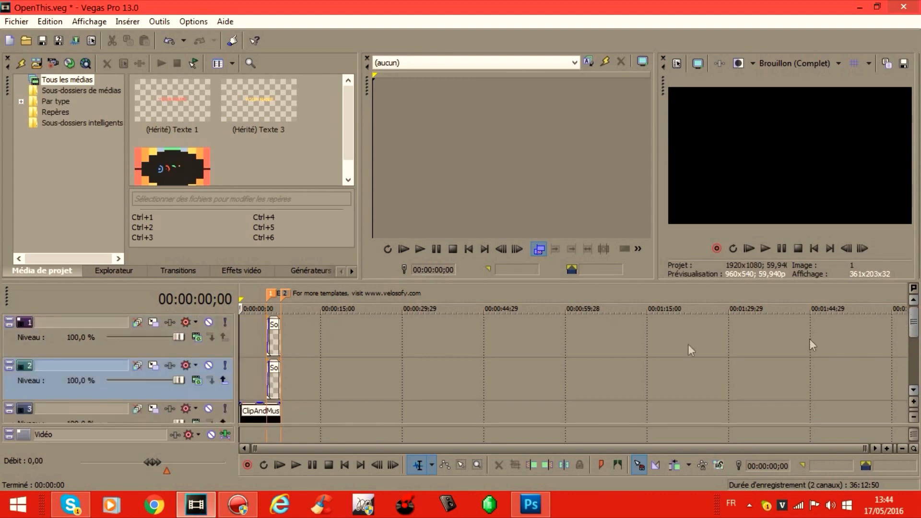
pyautogui.click(274, 343)
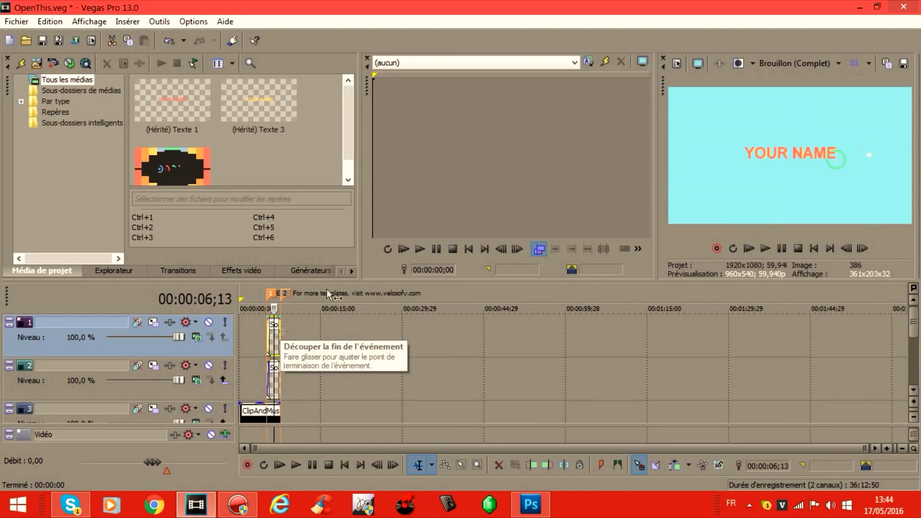
# Enlarge the video preview and set its quality to Prévisualisation (Complet).
pyautogui.moveTo(657, 177); pyautogui.dragTo(301, 192)
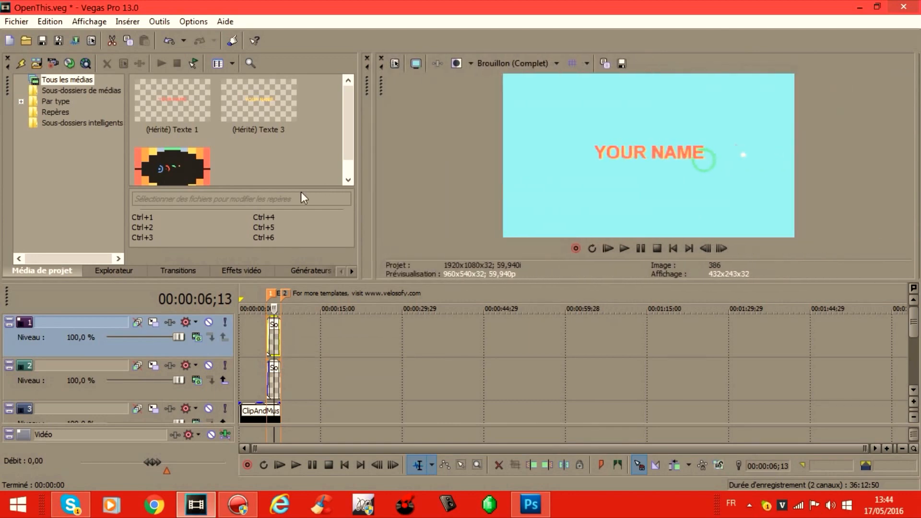
pyautogui.click(500, 65)
pyautogui.moveTo(540, 96)
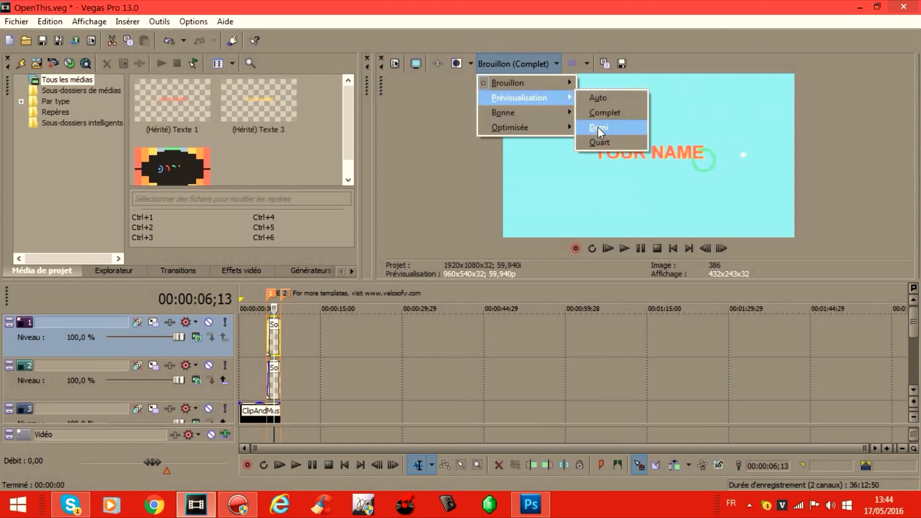
pyautogui.click(604, 113)
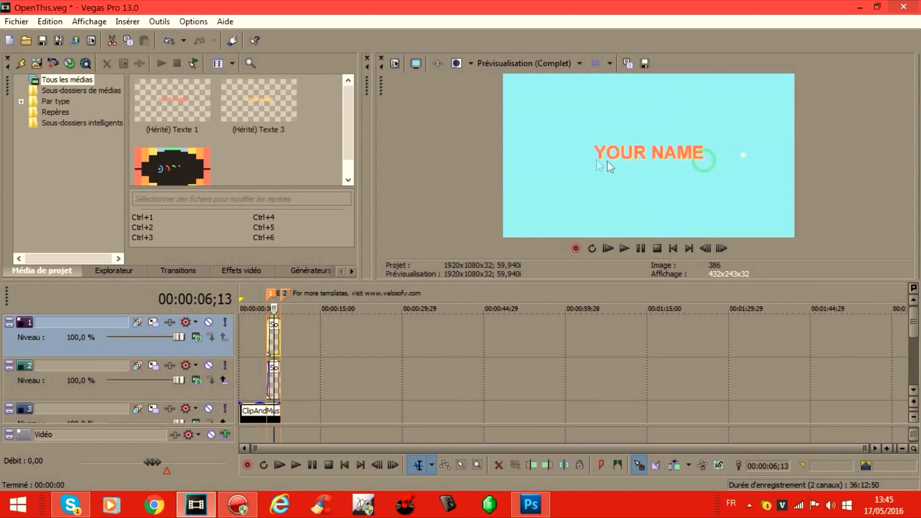
# Return the preview quality to Brouillon (Complet) and shrink the video preview back to reveal the trimmer.
pyautogui.click(515, 60)
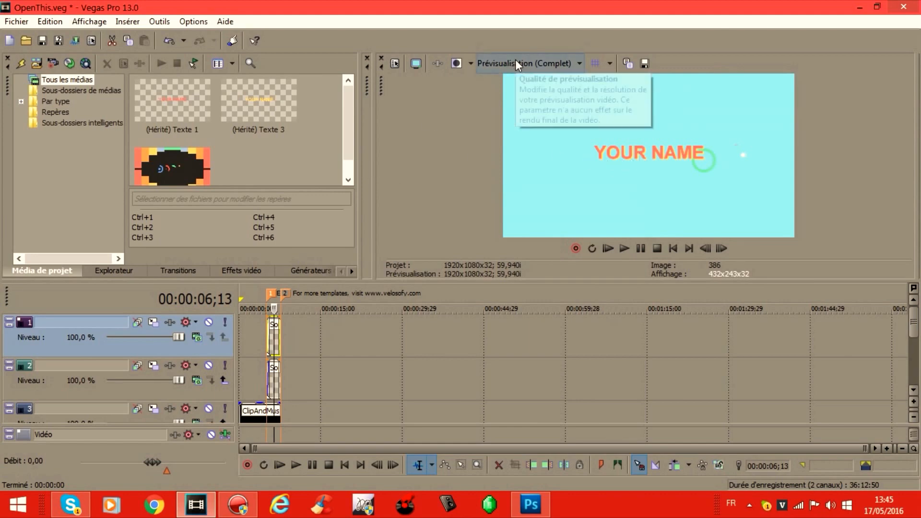
pyautogui.moveTo(545, 83)
pyautogui.click(590, 92)
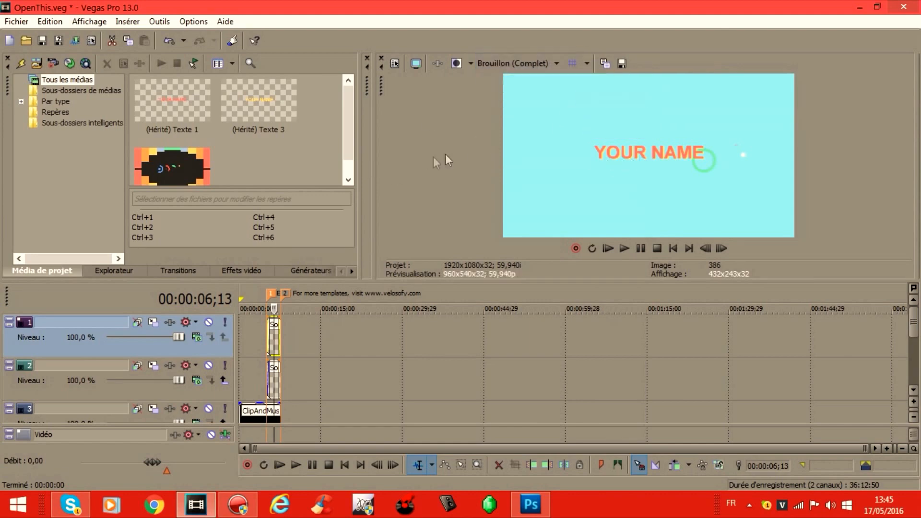
pyautogui.moveTo(374, 164); pyautogui.dragTo(650, 163)
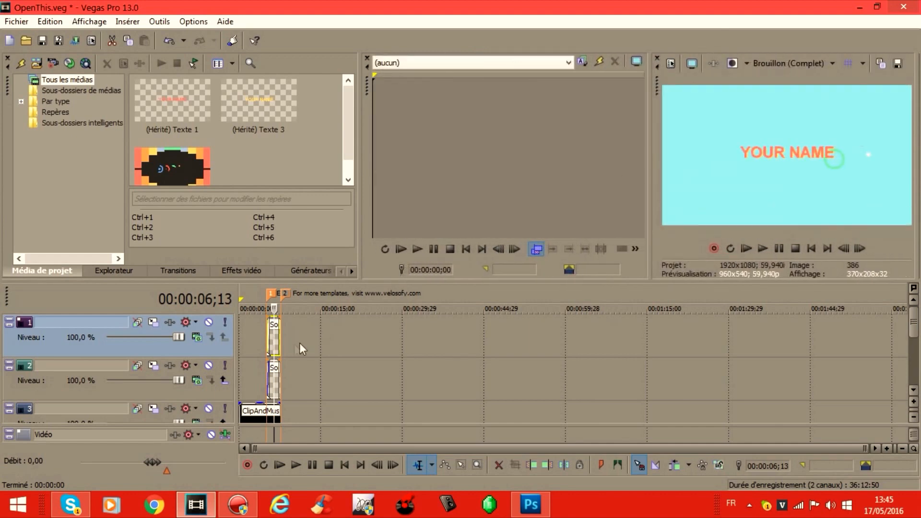
# Open the generated media of track 1's text event and replace YOUR NAME with TECHMANIA.
pyautogui.click(267, 331)
pyautogui.rightClick(273, 332)
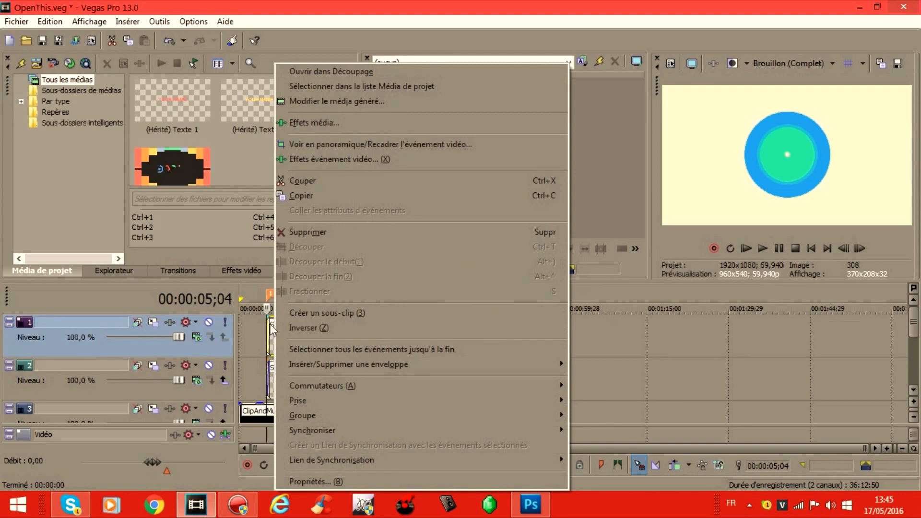
pyautogui.click(349, 105)
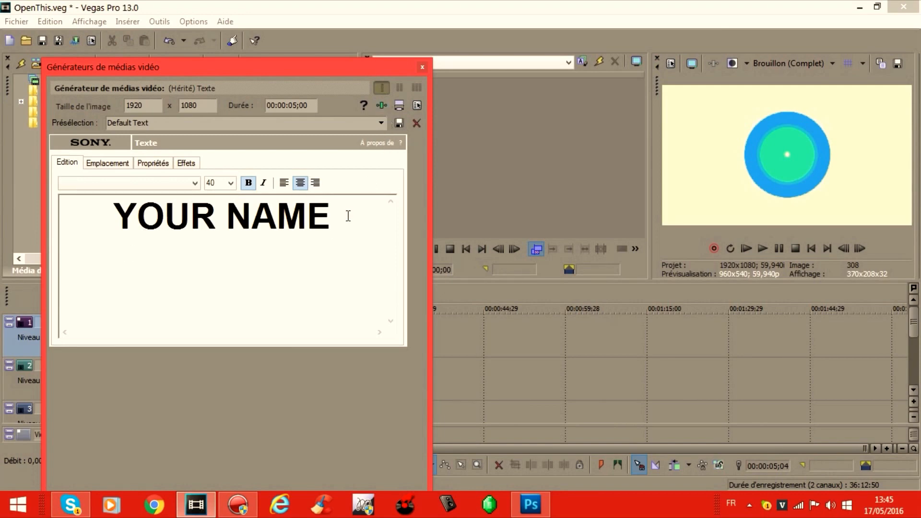
pyautogui.moveTo(348, 216); pyautogui.dragTo(2, 203)
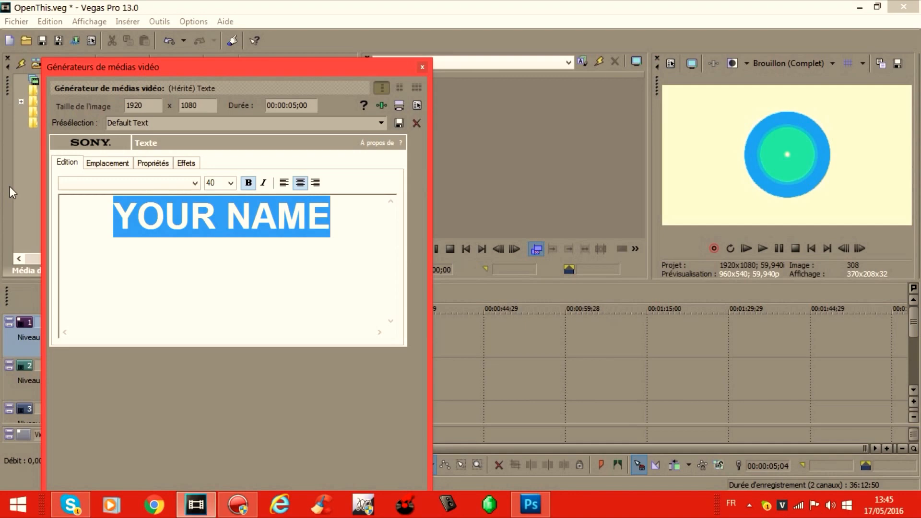
pyautogui.press('Delete')
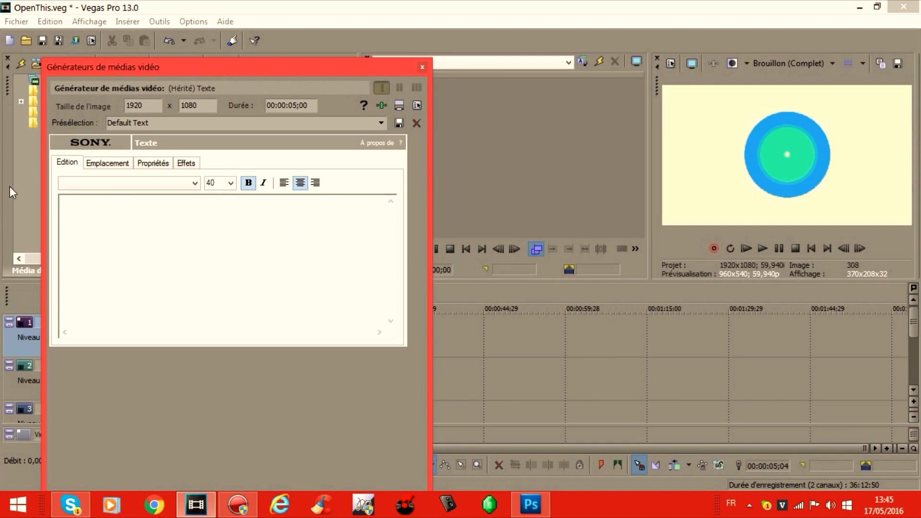
pyautogui.write('TECHMANIA')
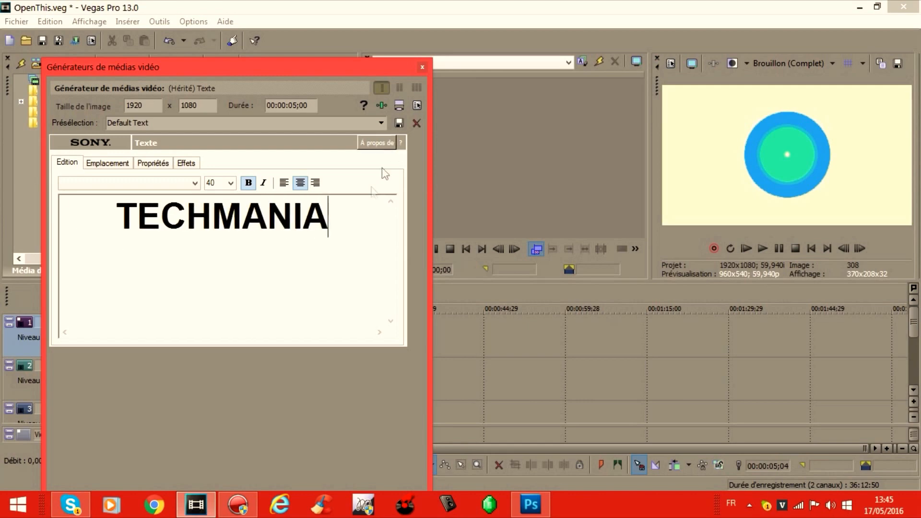
# Move the text generator window aside, play the title section to check the new text, and bring the window back.
pyautogui.moveTo(327, 74); pyautogui.dragTo(851, 304)
pyautogui.click(263, 318)
pyautogui.press('space')
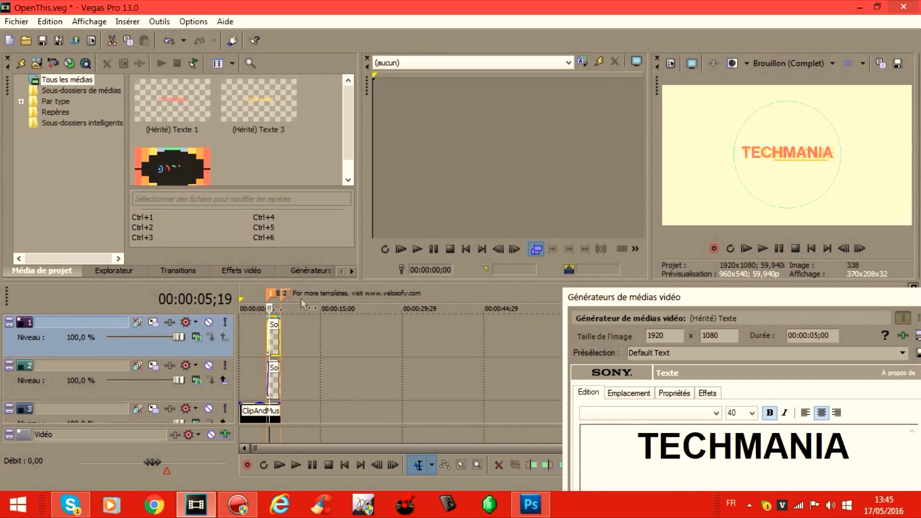
pyautogui.moveTo(822, 303); pyautogui.dragTo(355, 71)
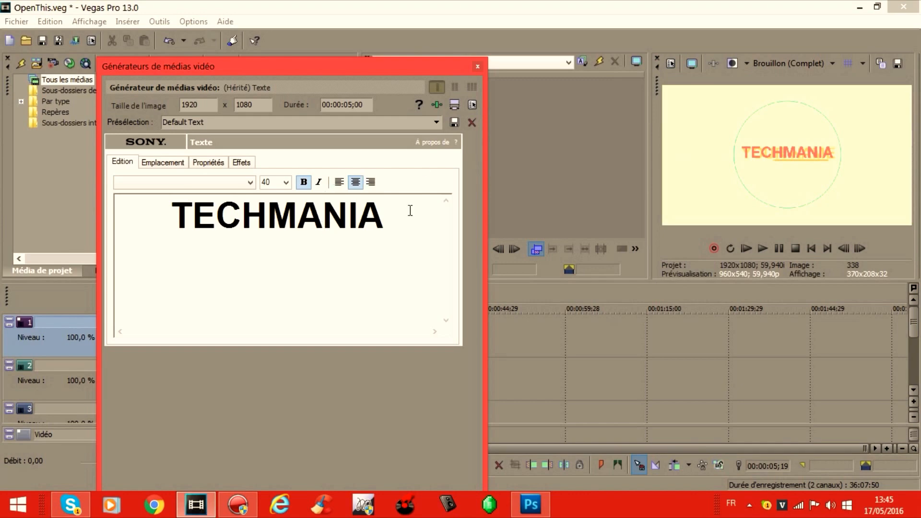
pyautogui.moveTo(411, 210); pyautogui.dragTo(407, 196)
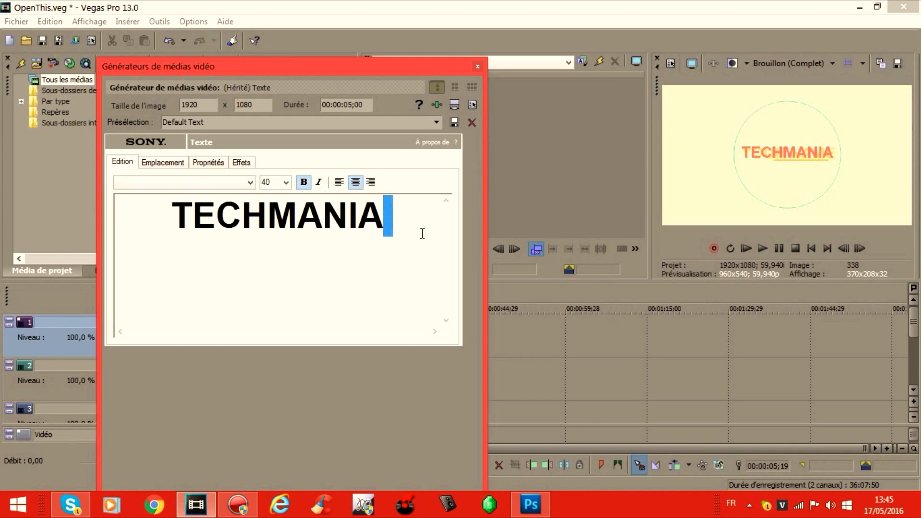
pyautogui.moveTo(390, 197); pyautogui.dragTo(263, 201)
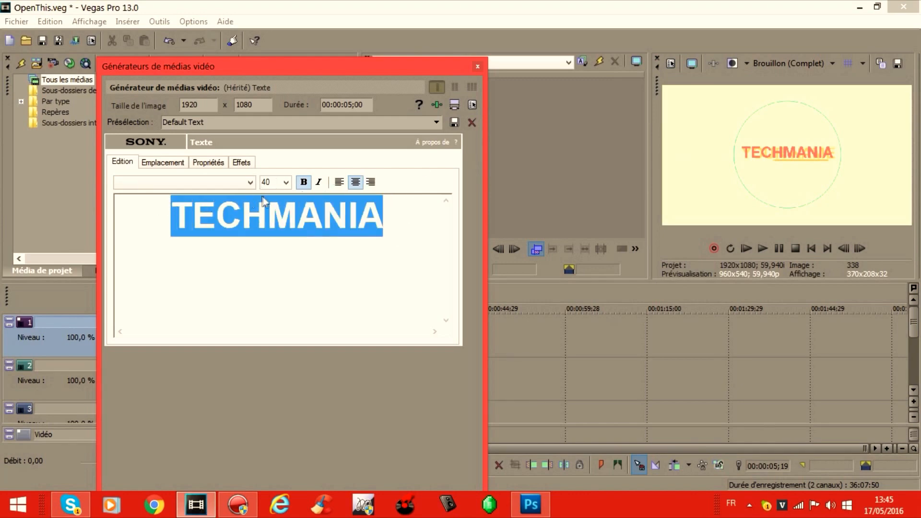
pyautogui.click(287, 183)
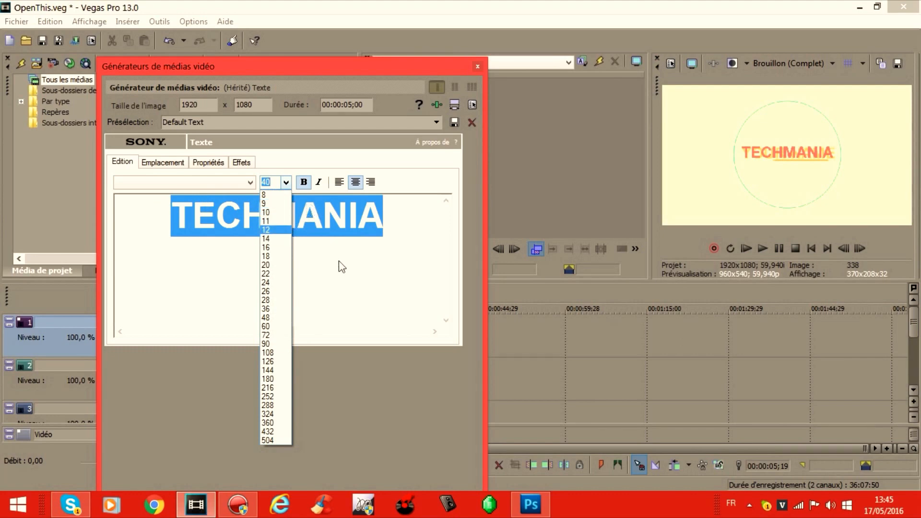
pyautogui.click(381, 297)
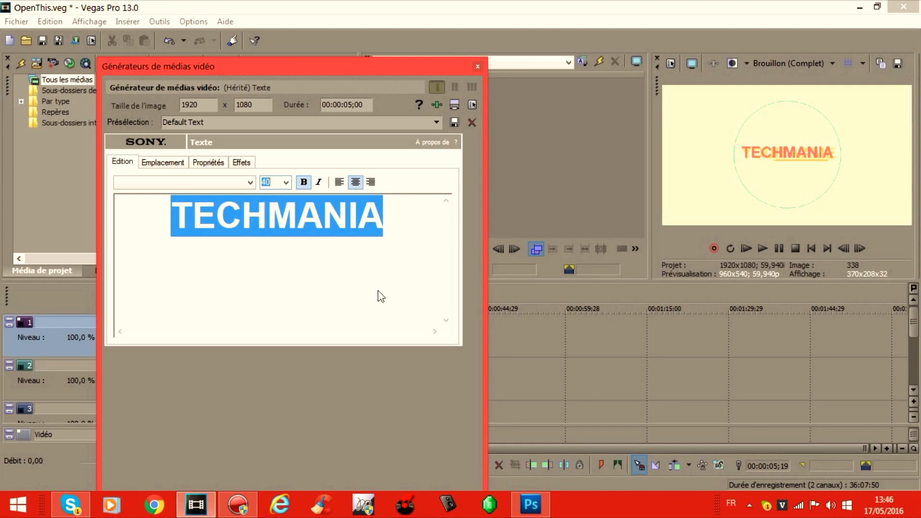
pyautogui.click(240, 183)
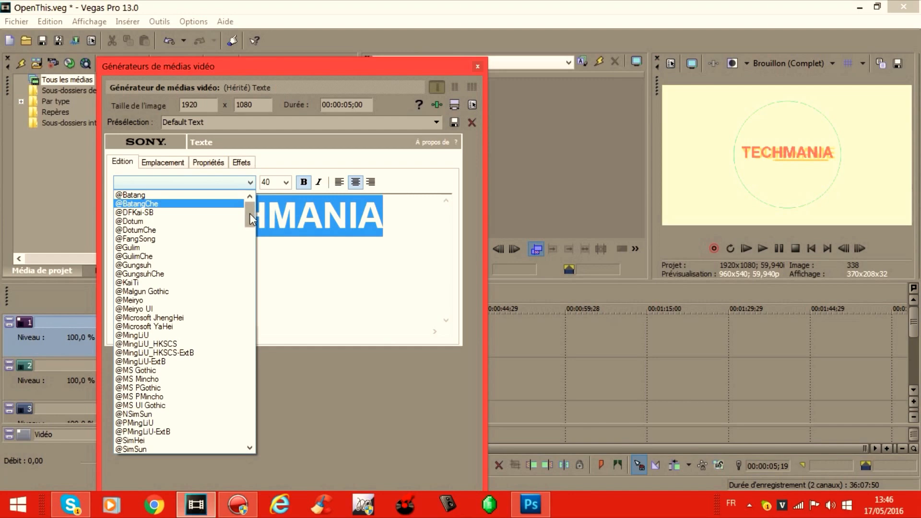
pyautogui.click(315, 314)
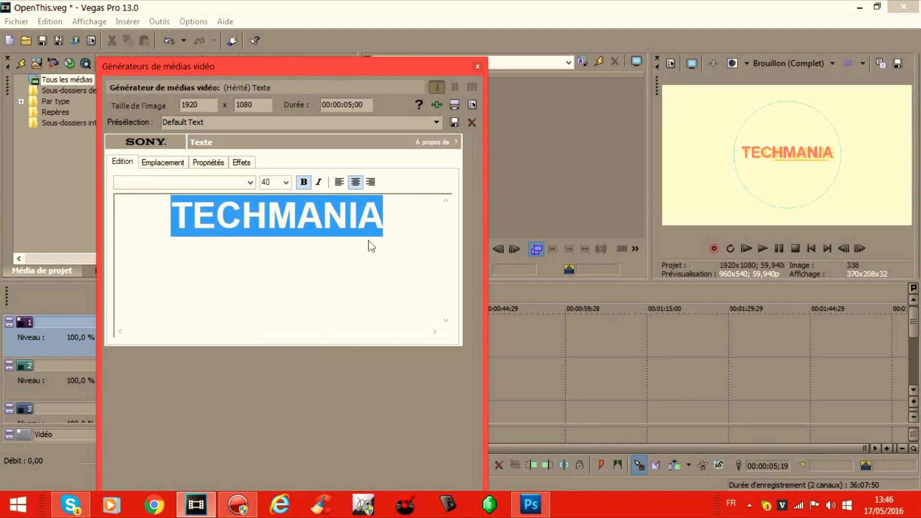
# Select the whole TECHMANIA text and set its font to Capsuula.
pyautogui.click(377, 229)
pyautogui.moveTo(377, 229); pyautogui.dragTo(210, 199)
pyautogui.click(244, 183)
pyautogui.scroll(-4, 230, 260)
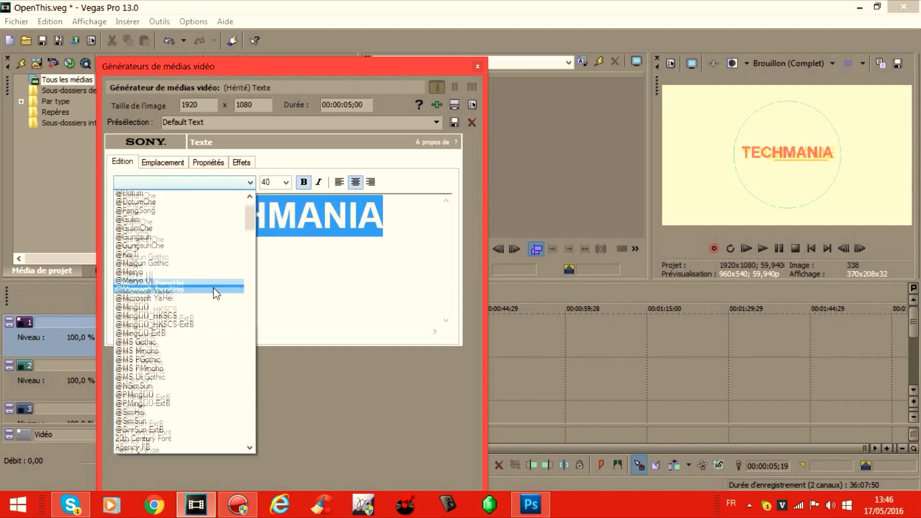
pyautogui.scroll(-5, 230, 261)
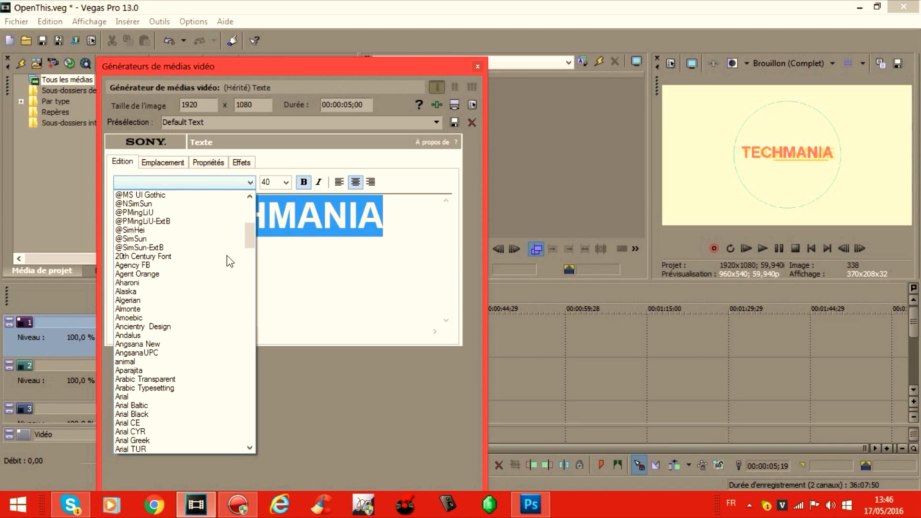
pyautogui.moveTo(246, 234); pyautogui.dragTo(252, 259)
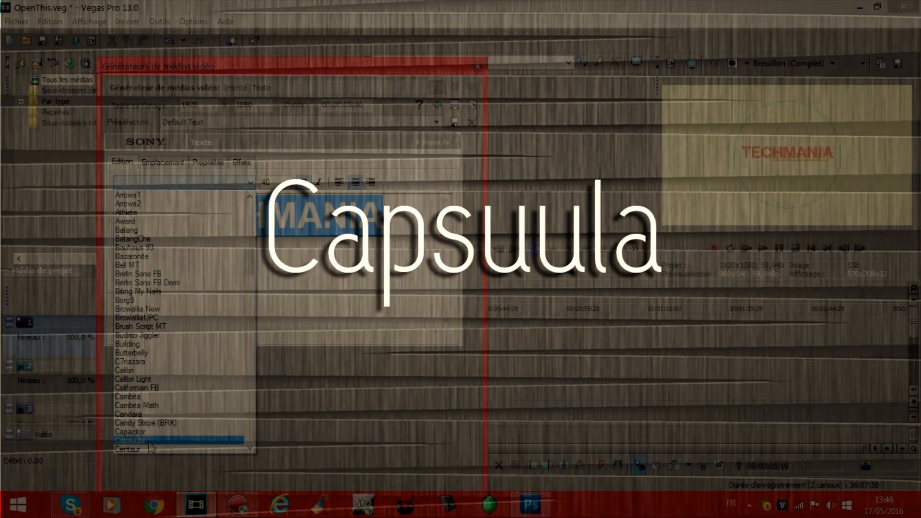
pyautogui.click(149, 441)
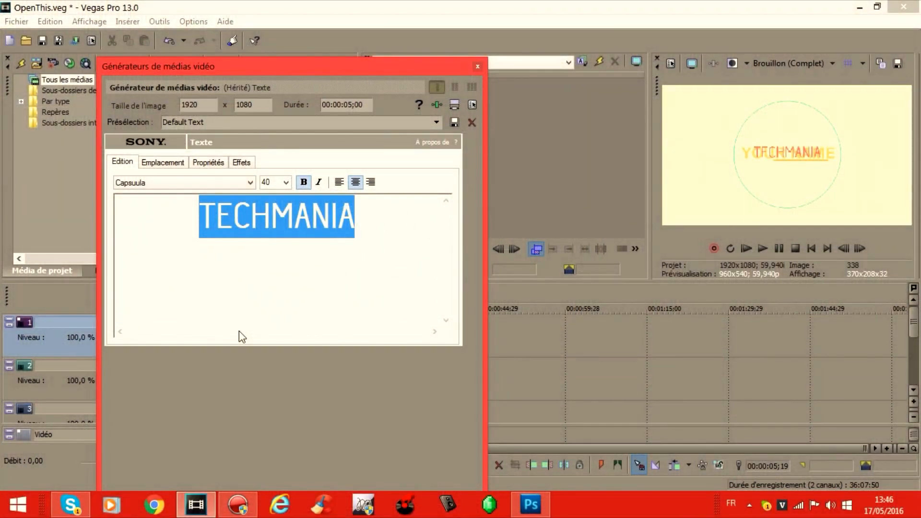
# Shift the TECHMANIA text's placement to about X -0.018, Y -0.024.
pyautogui.click(163, 163)
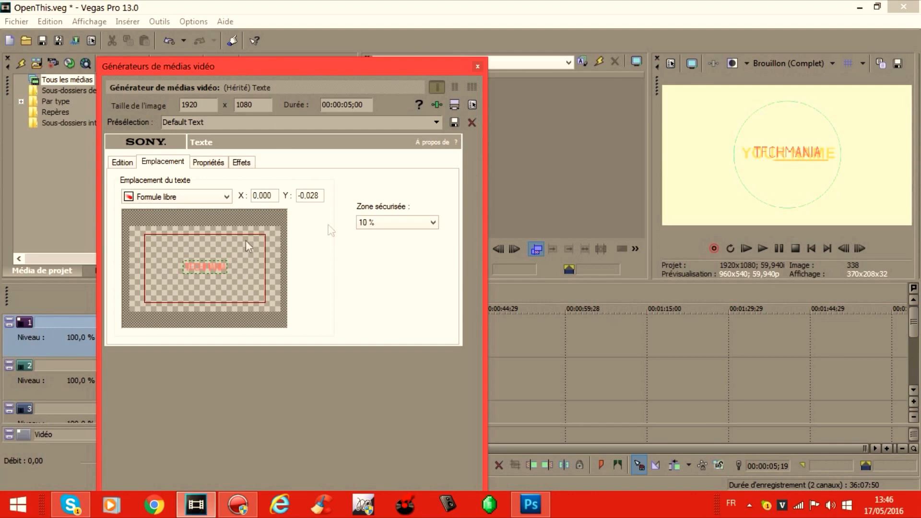
pyautogui.moveTo(206, 267)
pyautogui.mouseDown()
pyautogui.moveTo(198, 269)
pyautogui.moveTo(207, 269)
pyautogui.mouseUp()
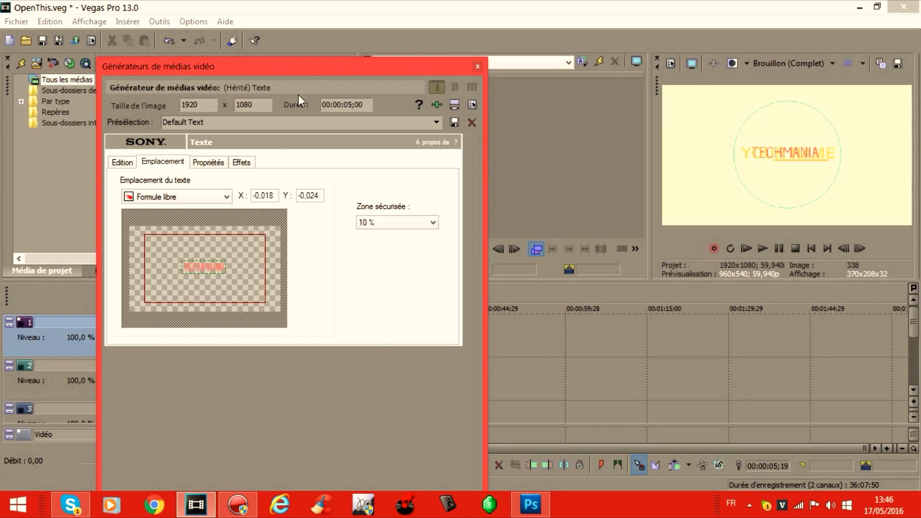
# Try several text colours on the TECHMANIA title, ending on dark red (RGB 174, 19, 0).
pyautogui.click(218, 166)
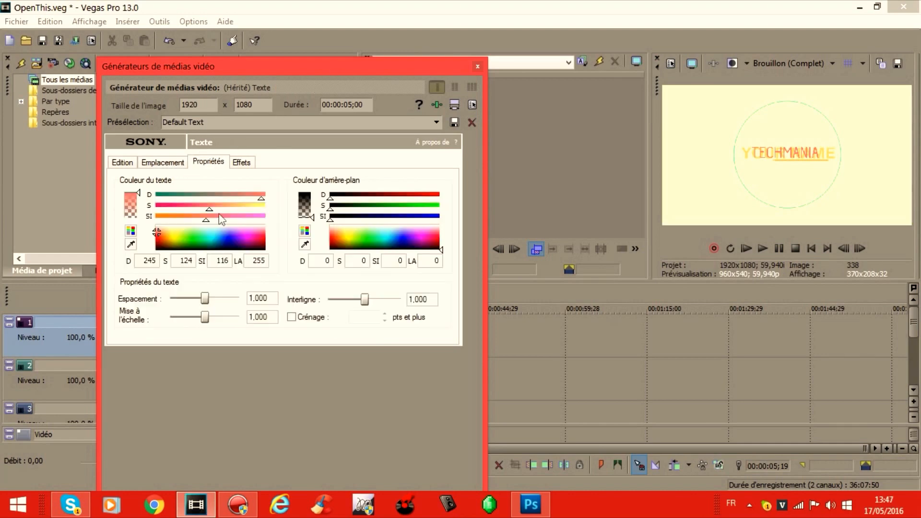
pyautogui.click(166, 242)
pyautogui.click(201, 243)
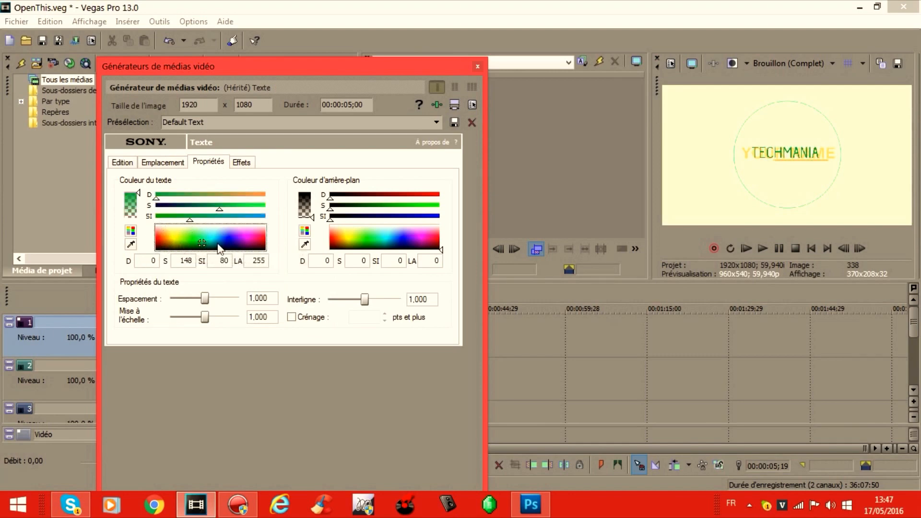
pyautogui.click(222, 237)
pyautogui.click(164, 244)
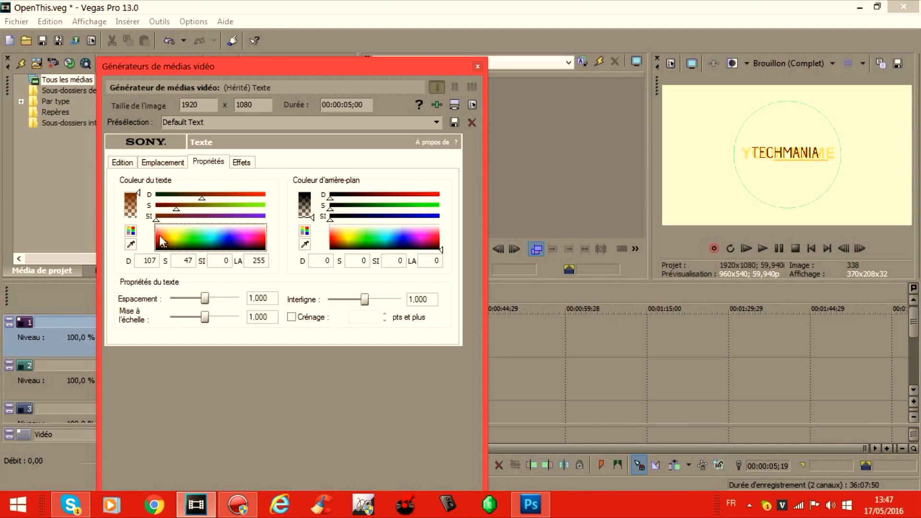
pyautogui.click(158, 246)
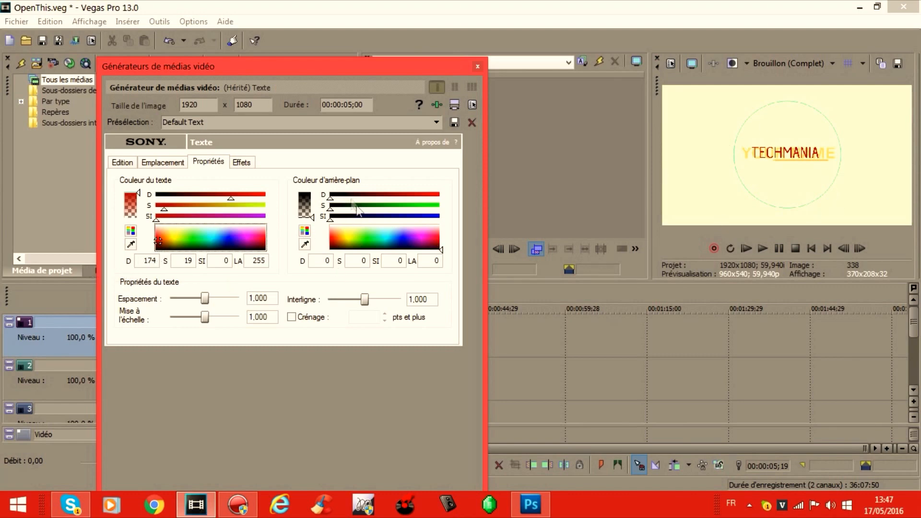
# Try a blue background (RGB 0, 74, 188) behind the TECHMANIA title and move the generator window aside to see it.
pyautogui.click(359, 239)
pyautogui.click(394, 241)
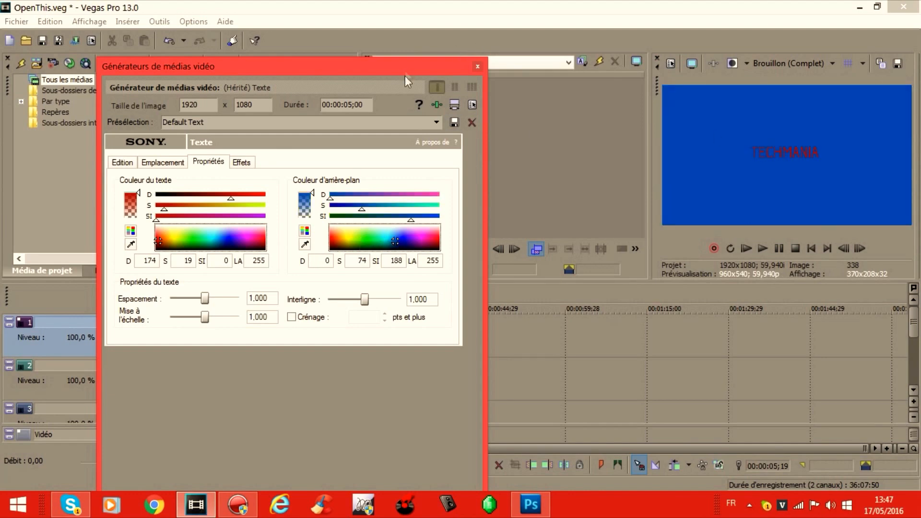
pyautogui.moveTo(405, 70); pyautogui.dragTo(429, 229)
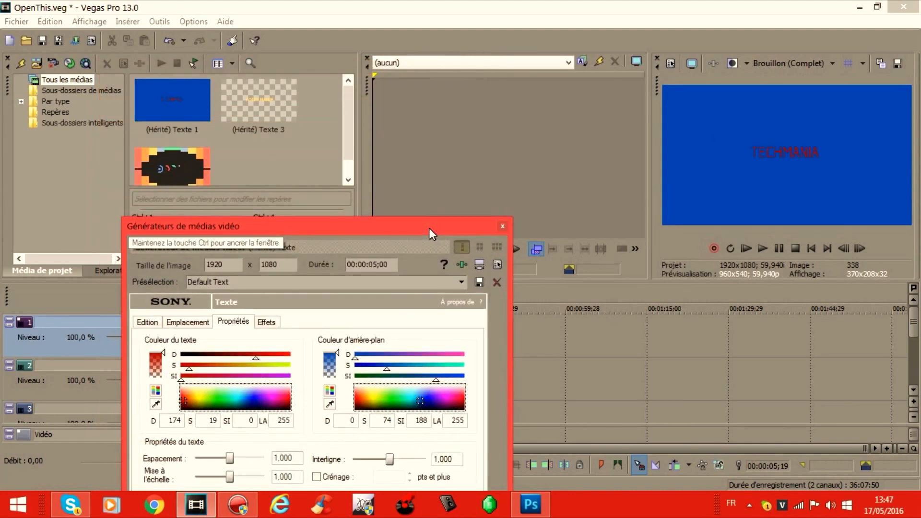
# Undo the colour, placement and font changes on track 1's title, keeping the TECHMANIA wording.
pyautogui.click(169, 40)
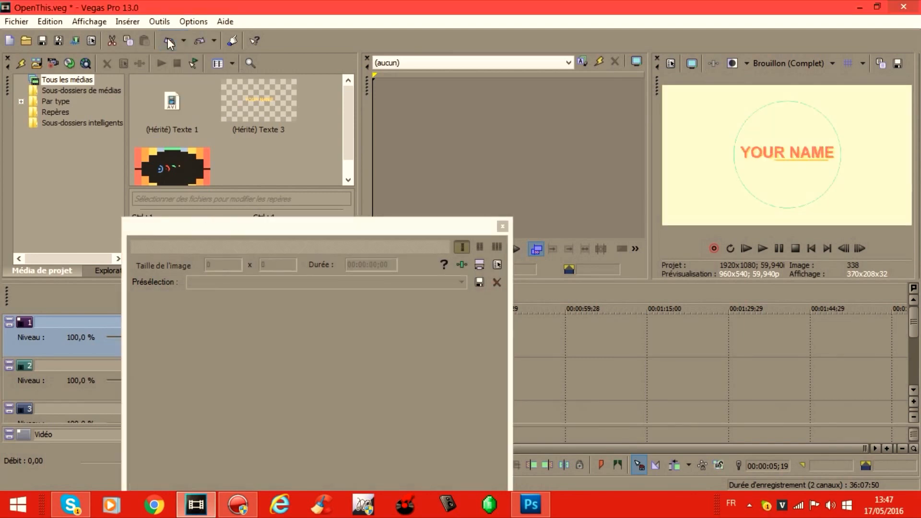
pyautogui.click(196, 40)
pyautogui.moveTo(339, 225); pyautogui.dragTo(298, 136)
pyautogui.click(198, 40)
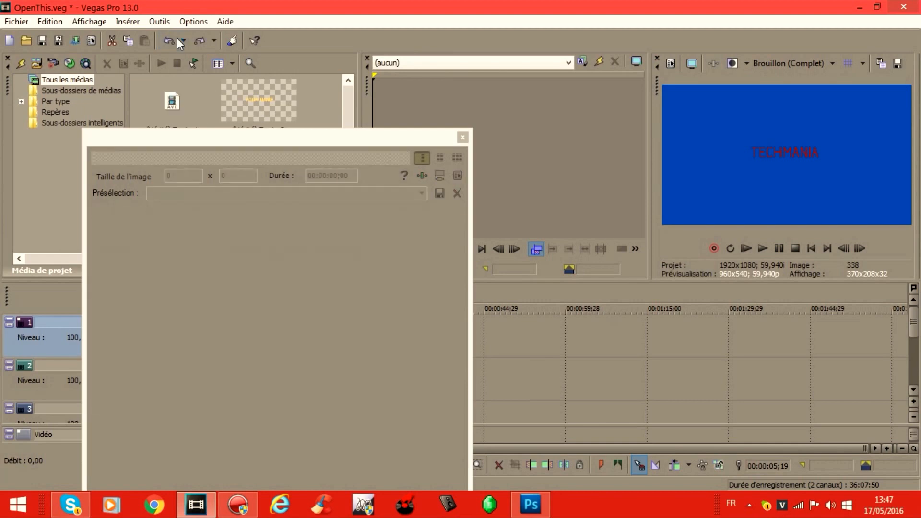
pyautogui.click(177, 39)
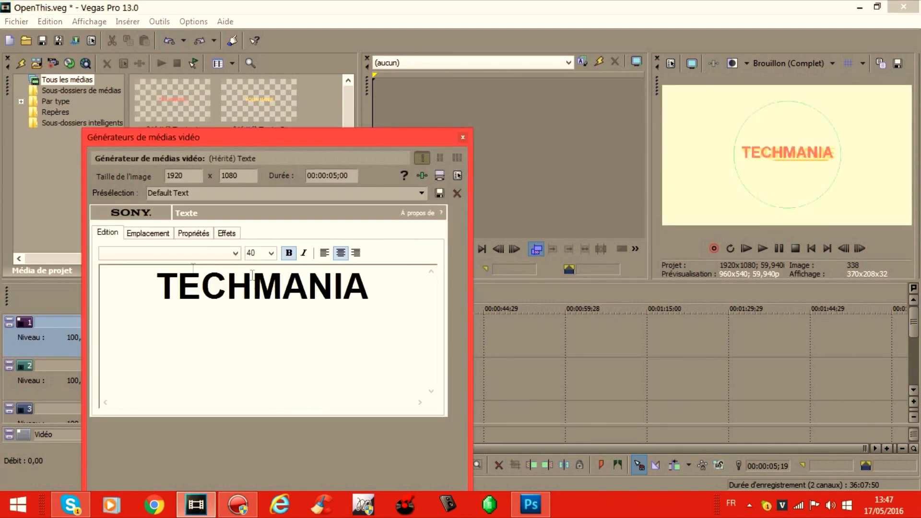
# Select the whole TECHMANIA text on track 1 and set its font to Capsuula again.
pyautogui.moveTo(368, 288); pyautogui.dragTo(155, 287)
pyautogui.click(235, 253)
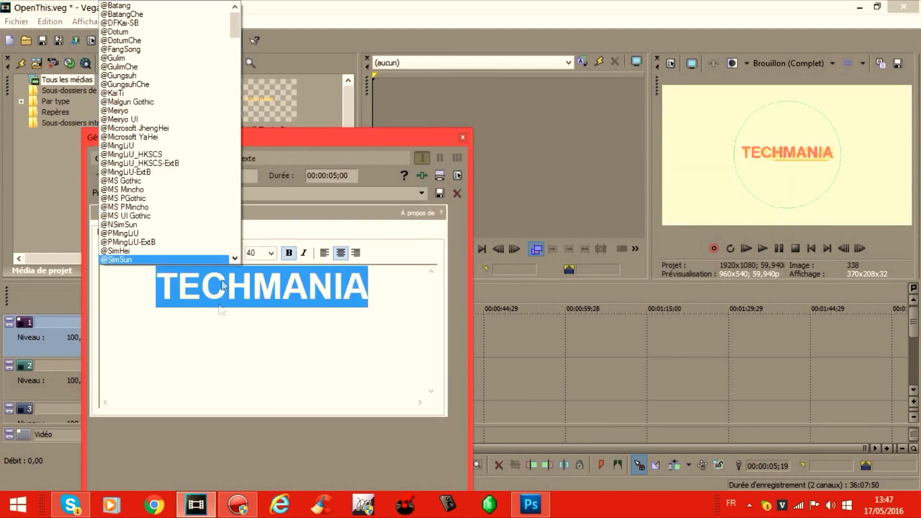
pyautogui.scroll(-10, 192, 144)
pyautogui.scroll(-9, 189, 105)
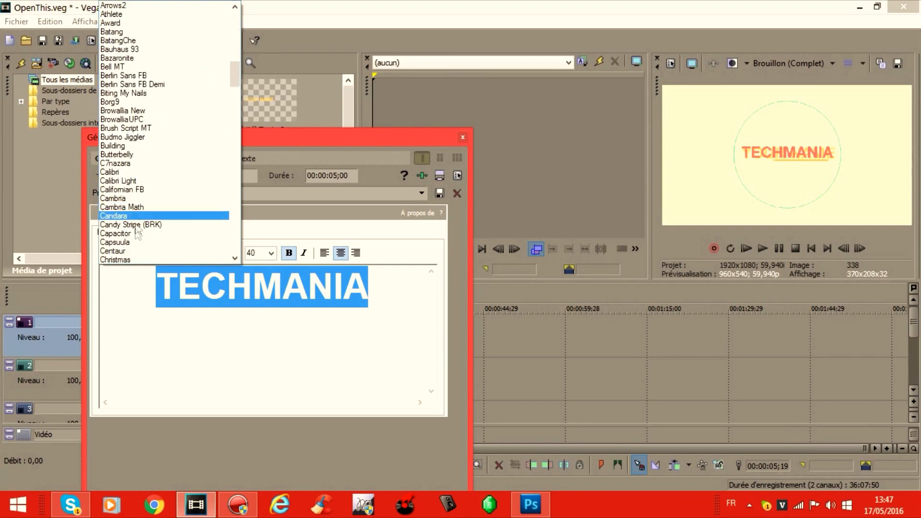
pyautogui.click(137, 242)
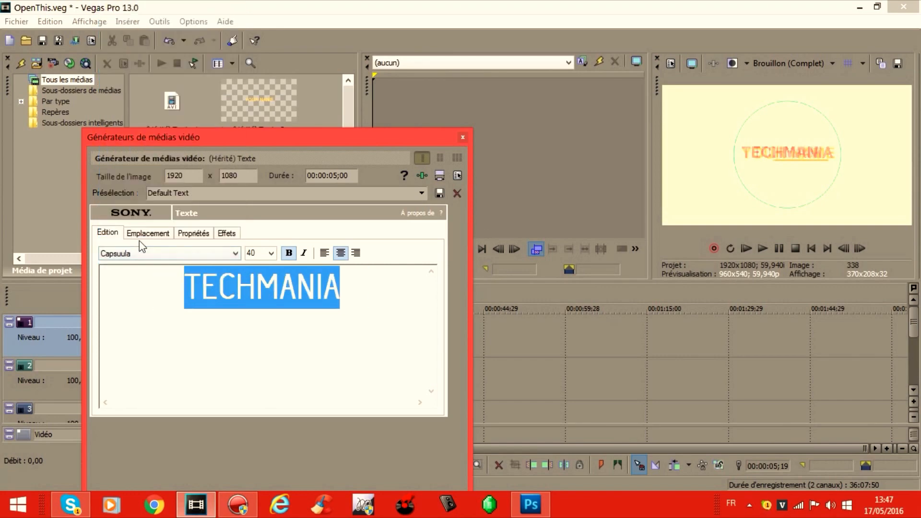
# Try the shadow effect on track 1's TECHMANIA text, turn it off again, and close the generator window.
pyautogui.click(224, 235)
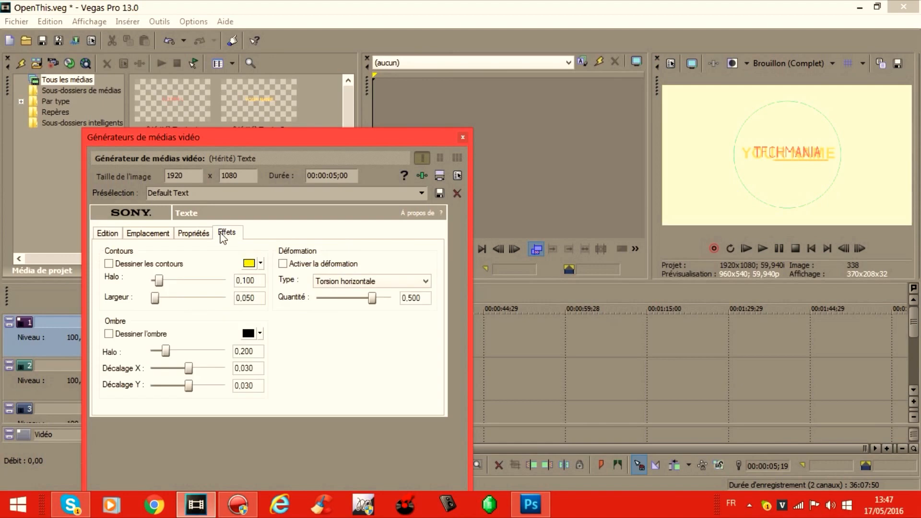
pyautogui.click(109, 334)
pyautogui.click(110, 334)
pyautogui.click(102, 234)
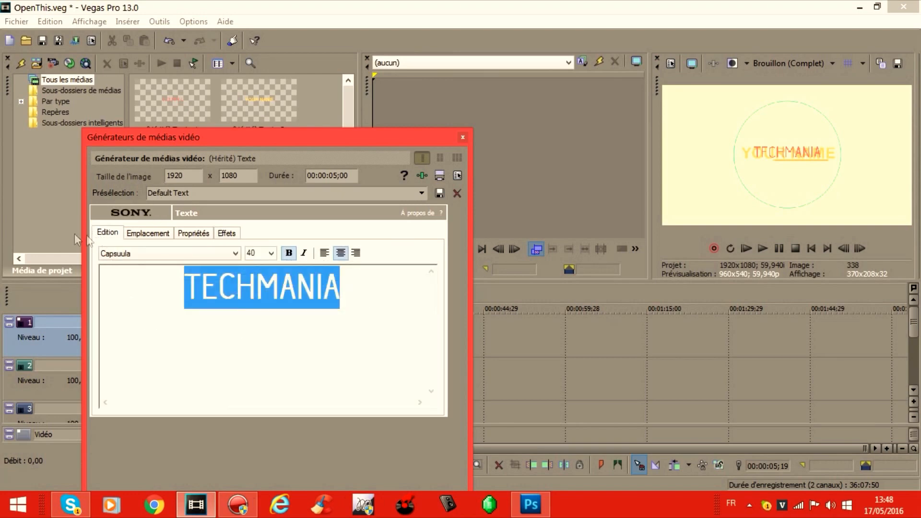
pyautogui.click(462, 139)
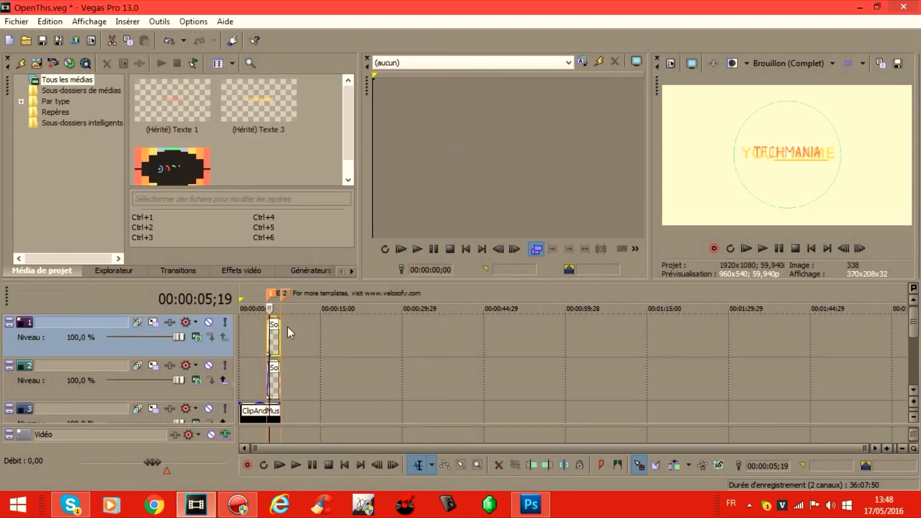
# Open the generated media of track 2's text event and replace YOUR NAME with TECHMANIA.
pyautogui.rightClick(273, 376)
pyautogui.click(350, 99)
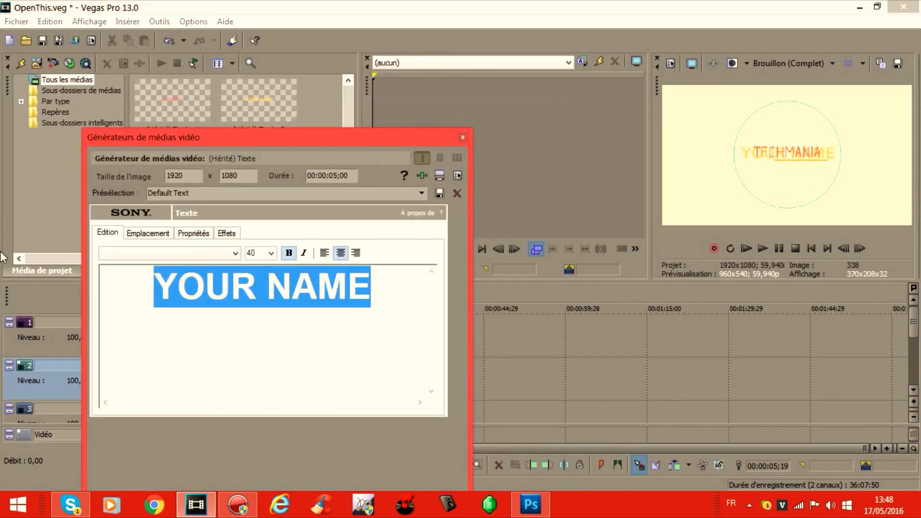
pyautogui.write('TECHN')
pyautogui.write('ICA')
pyautogui.press('BackSpace')
pyautogui.press('BackSpace')
pyautogui.press('BackSpace')
pyautogui.press('BackSpace')
pyautogui.write('MANIA')
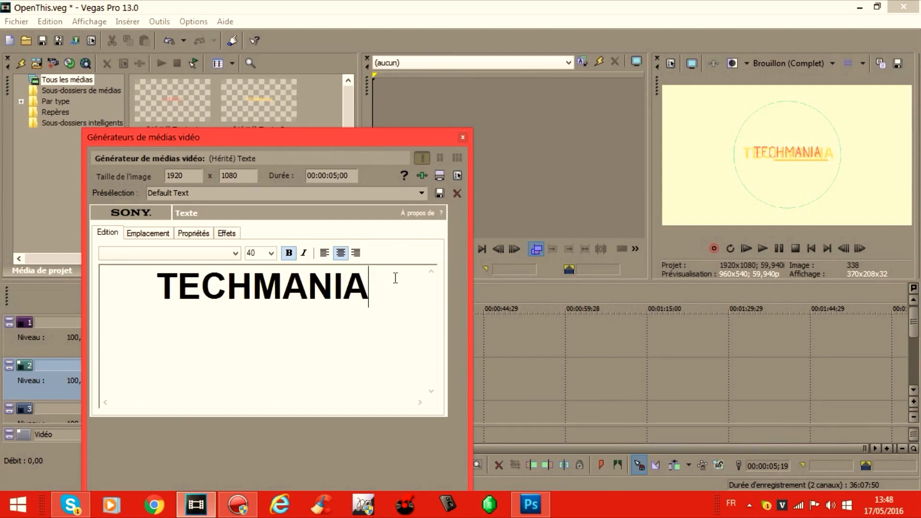
# Select all of track 2's TECHMANIA text and set its font to Capsuula.
pyautogui.moveTo(373, 286); pyautogui.dragTo(108, 282)
pyautogui.click(170, 258)
pyautogui.moveTo(229, 28); pyautogui.dragTo(238, 35)
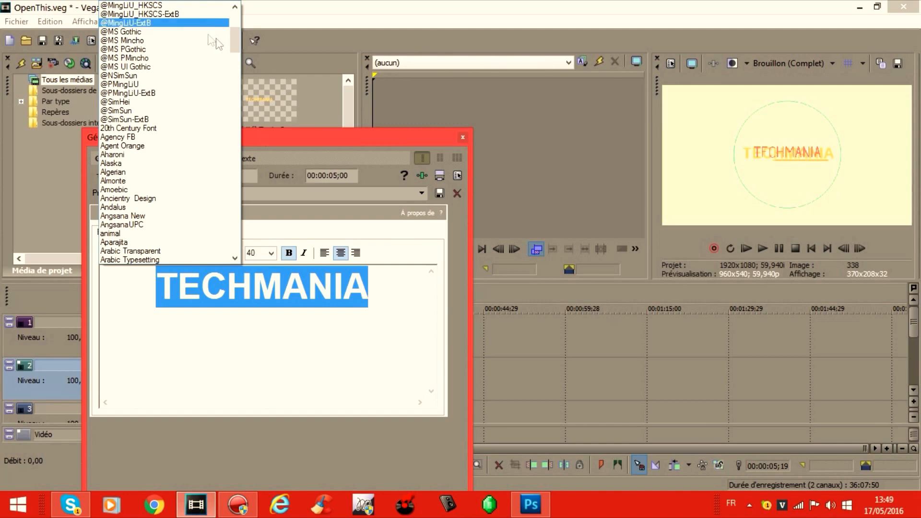
pyautogui.moveTo(232, 38); pyautogui.dragTo(223, 85)
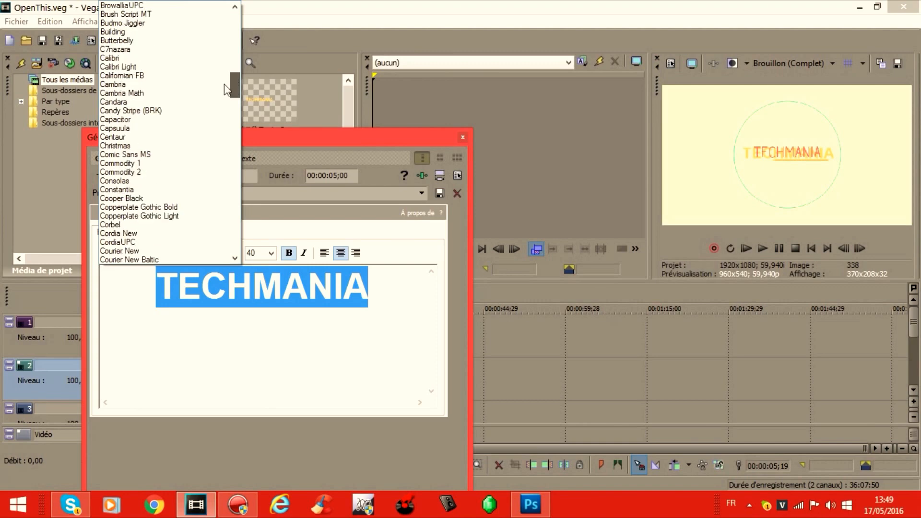
pyautogui.click(139, 128)
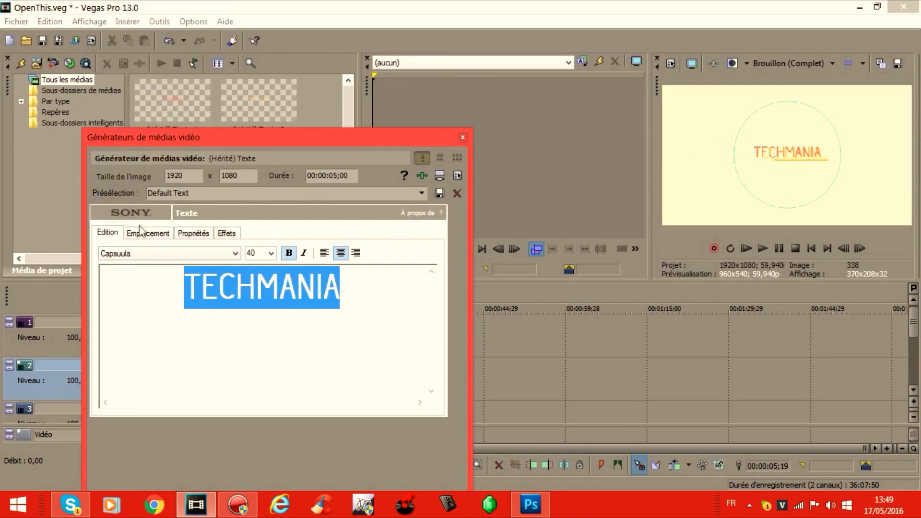
# Shift track 2's TECHMANIA text to a placement of about X 0.009, Y -0.008.
pyautogui.click(156, 235)
pyautogui.moveTo(192, 342); pyautogui.dragTo(191, 344)
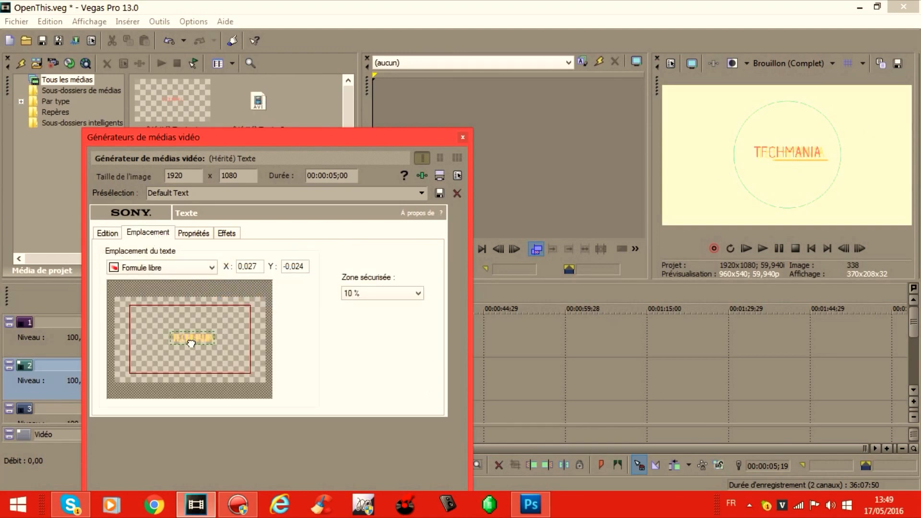
pyautogui.moveTo(191, 343); pyautogui.dragTo(194, 340)
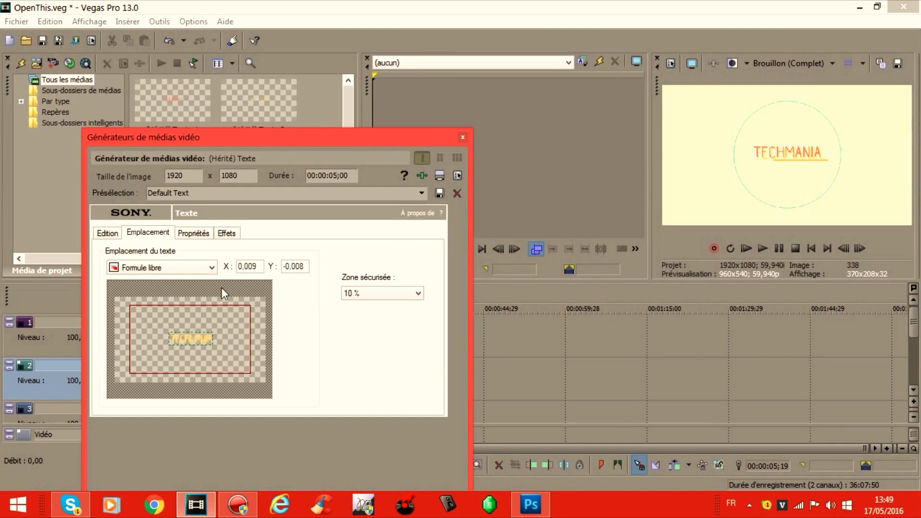
# Set track 2's text colour to a darker yellow (RGB 215, 174, 0) and close the generator window.
pyautogui.click(203, 233)
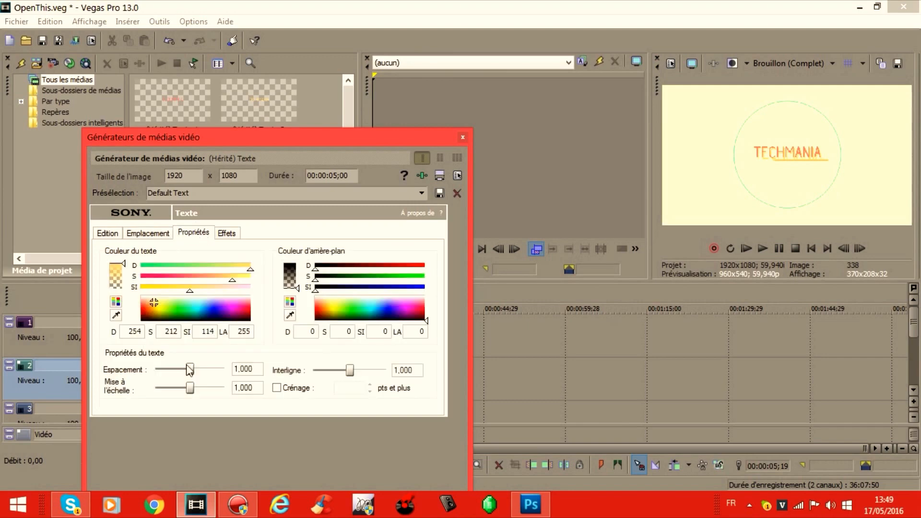
pyautogui.click(155, 309)
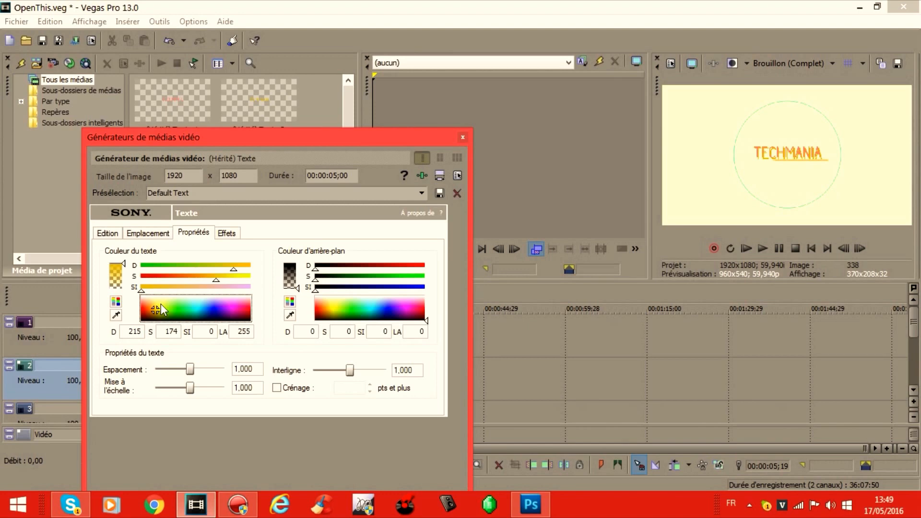
pyautogui.click(463, 137)
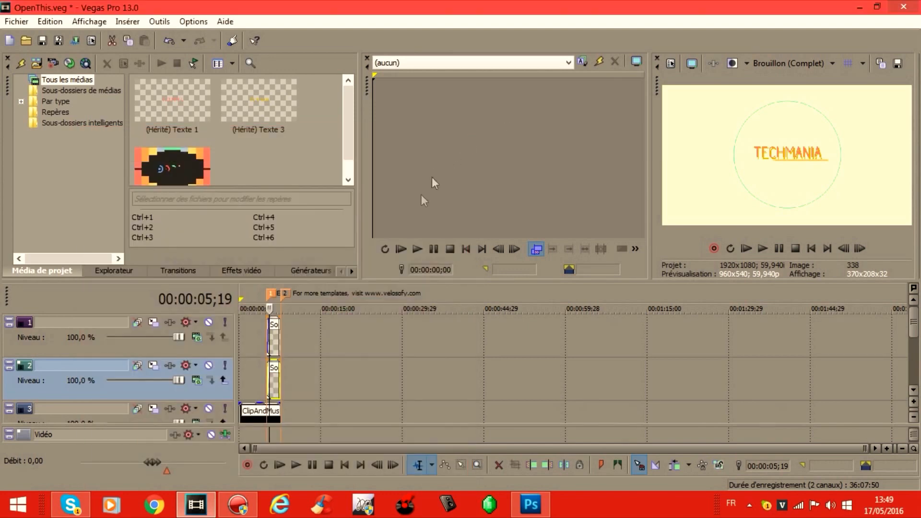
# Move the playhead to about 00:00:05;21 on the title section and delete the text event from track 2.
pyautogui.click(262, 333)
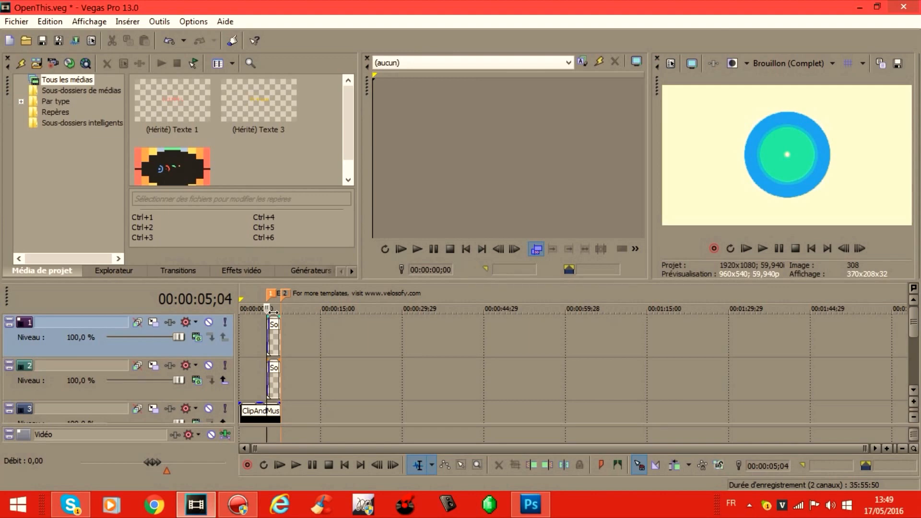
pyautogui.click(273, 347)
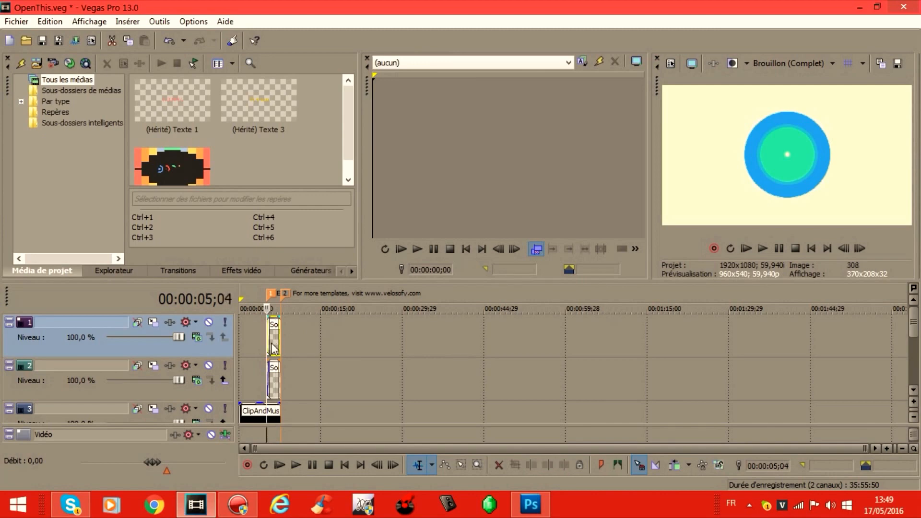
pyautogui.moveTo(266, 307); pyautogui.dragTo(270, 307)
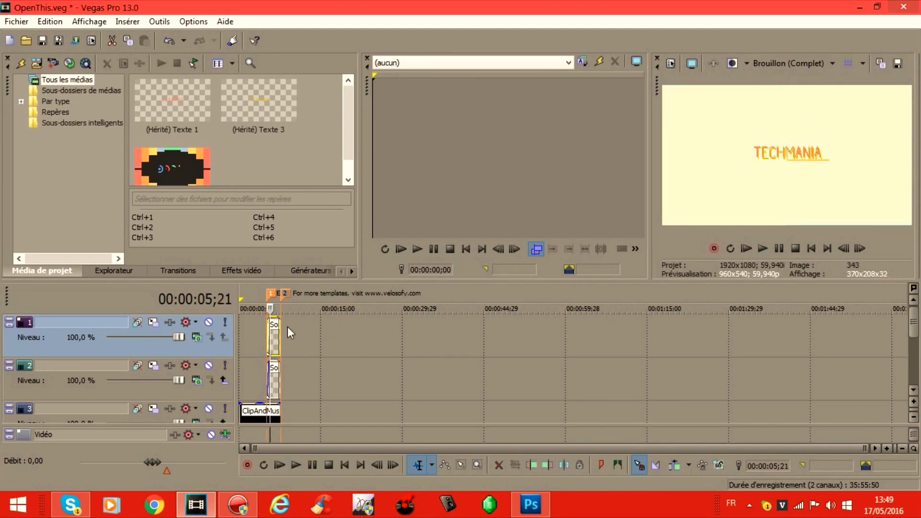
pyautogui.rightClick(276, 381)
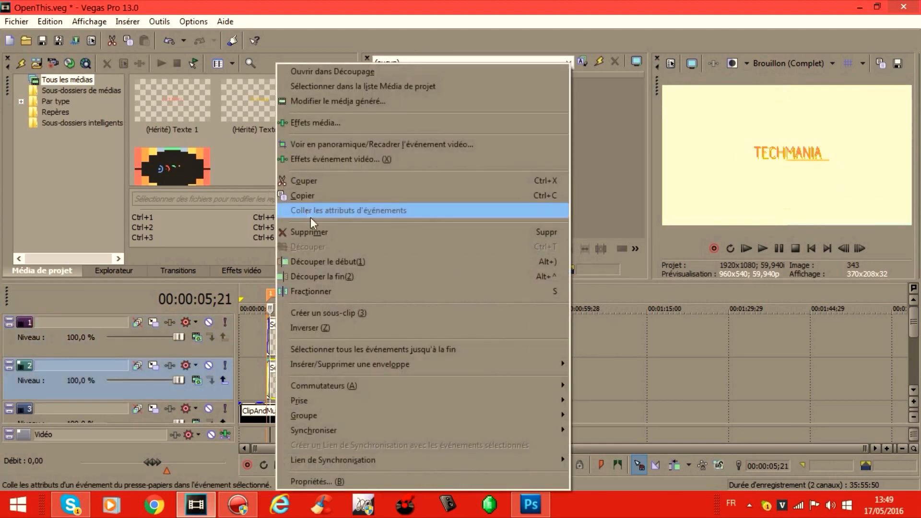
pyautogui.click(312, 232)
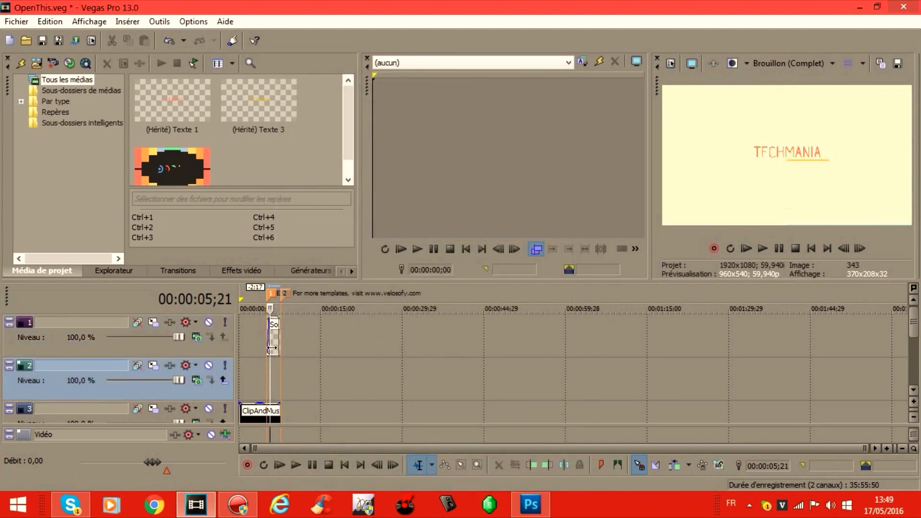
# Insert a new text media event on track 2 at the playhead and clear its sample text.
pyautogui.rightClick(288, 368)
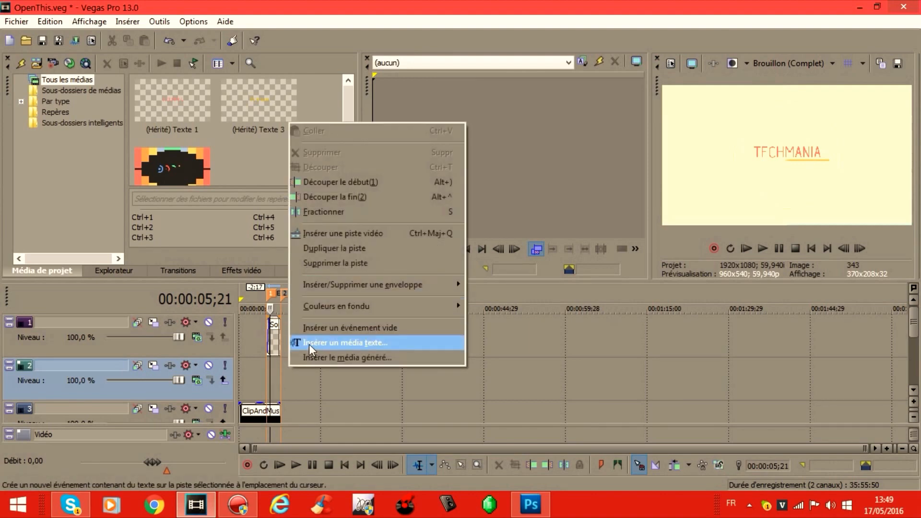
pyautogui.click(339, 343)
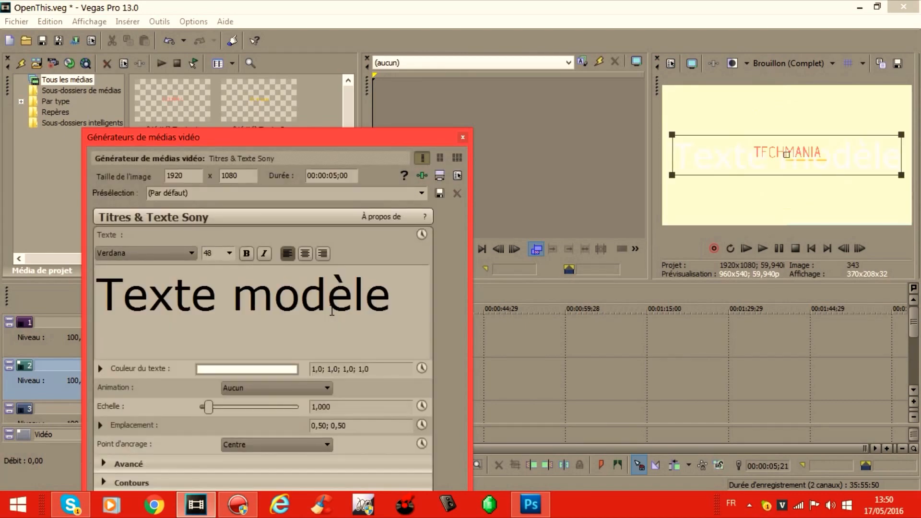
pyautogui.hotkey('ctrl', 'a')
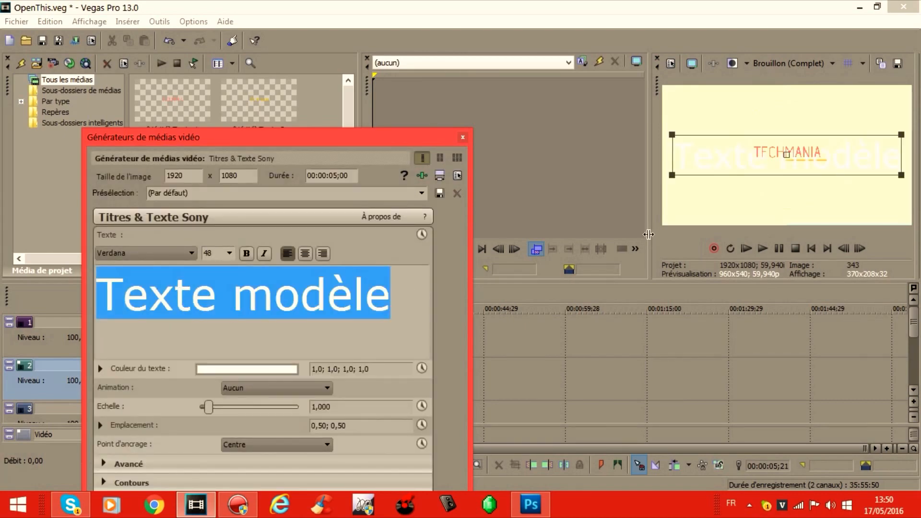
pyautogui.press('Delete')
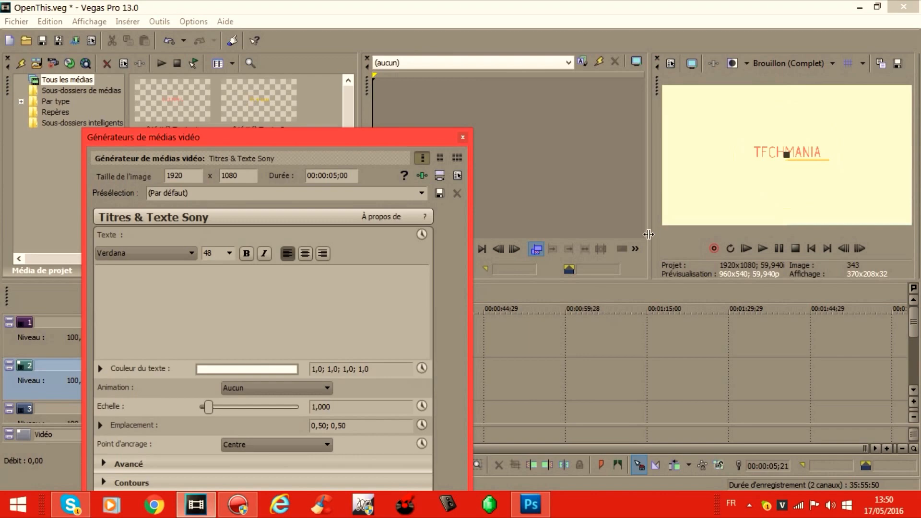
# Enter TECHMANIA as the new event's text.
pyautogui.write('TEC')
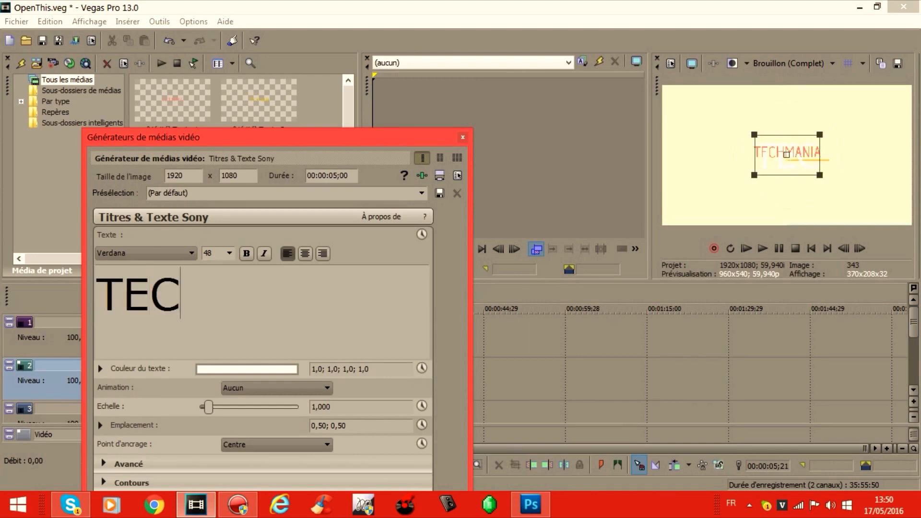
pyautogui.write('HNIAC')
pyautogui.press('BackSpace')
pyautogui.press('BackSpace')
pyautogui.write('CA')
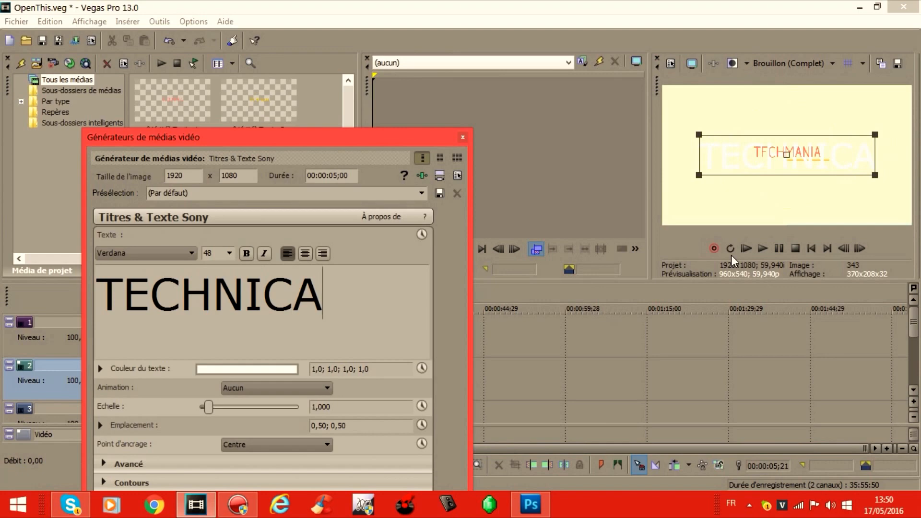
pyautogui.press('BackSpace')
pyautogui.press('BackSpace')
pyautogui.press('BackSpace')
pyautogui.press('BackSpace')
pyautogui.write('MANIA')
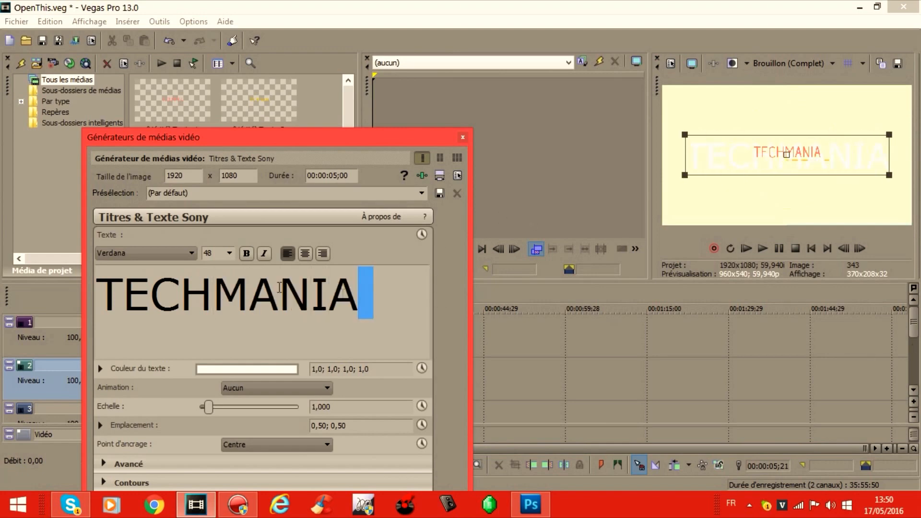
# Select all of the new TECHMANIA text and set its font size to 40.
pyautogui.hotkey('ctrl', 'a')
pyautogui.click(153, 257)
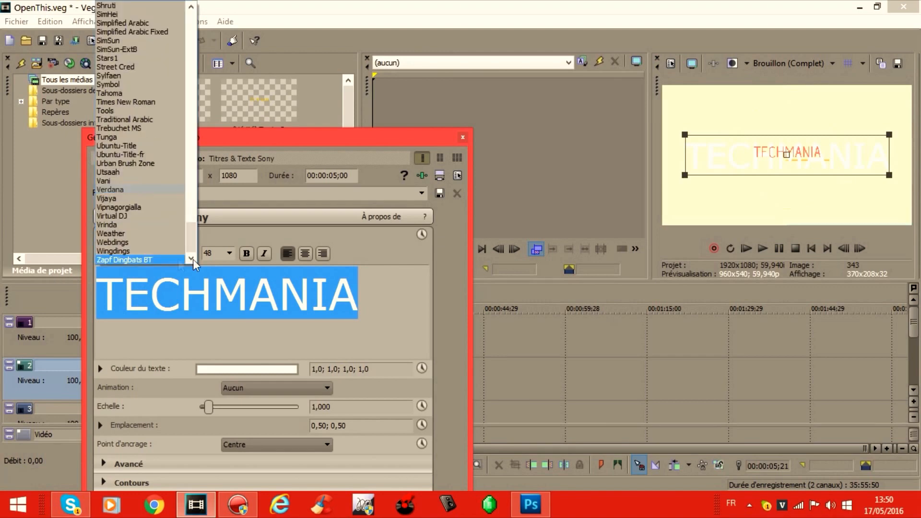
pyautogui.click(234, 256)
pyautogui.click(232, 254)
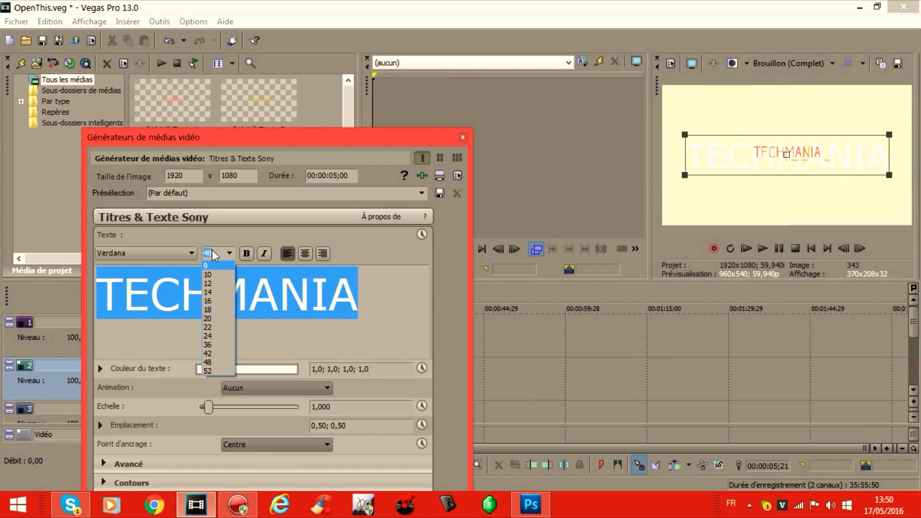
pyautogui.write('1')
pyautogui.write('40')
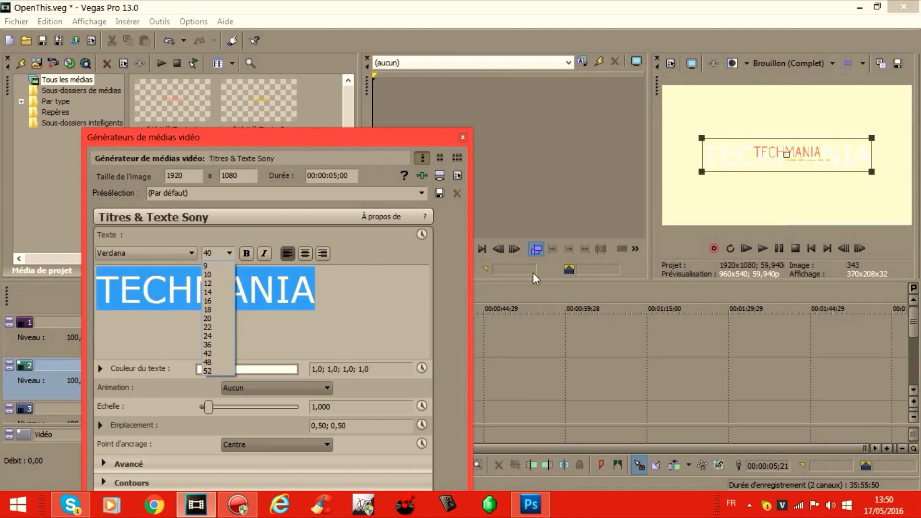
pyautogui.press('Return')
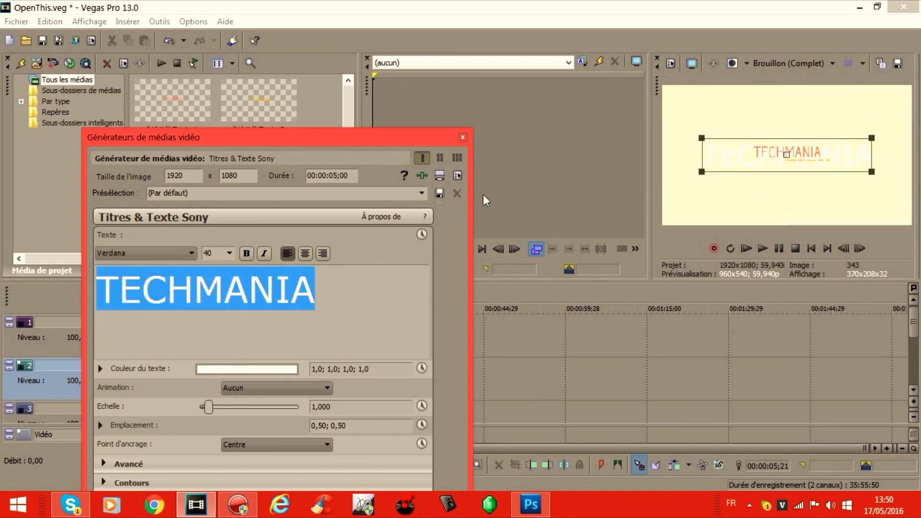
# Set the selected TECHMANIA text's font to CapsuulaRegular.
pyautogui.click(158, 249)
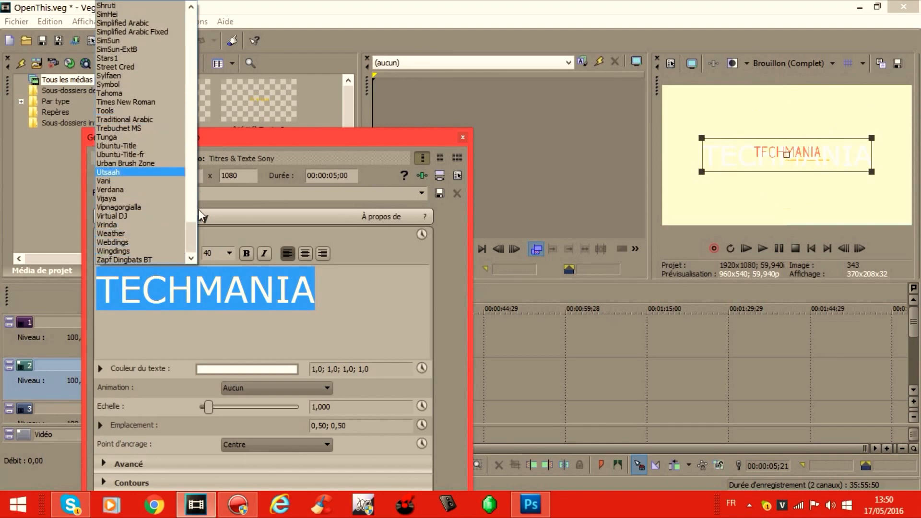
pyautogui.moveTo(191, 232); pyautogui.dragTo(183, 109)
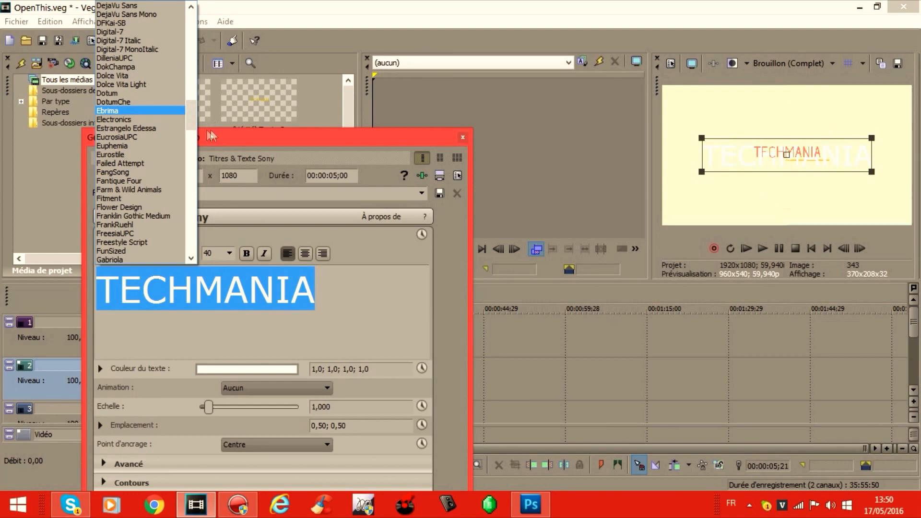
pyautogui.moveTo(193, 105); pyautogui.dragTo(197, 67)
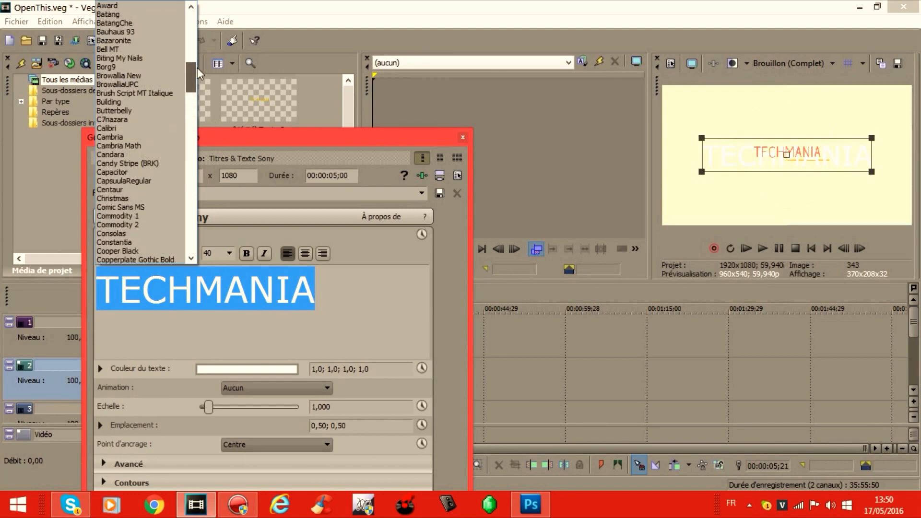
pyautogui.click(139, 183)
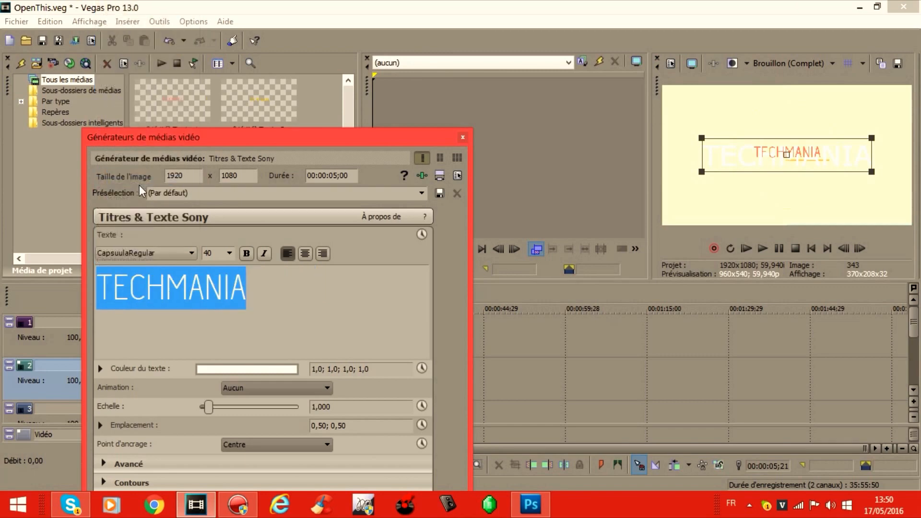
# Move the new text below the existing title to about 0.44; 0.37 and colour it yellow (1.0; 0.85; 0.37).
pyautogui.moveTo(752, 165); pyautogui.dragTo(736, 183)
pyautogui.click(226, 369)
pyautogui.click(249, 438)
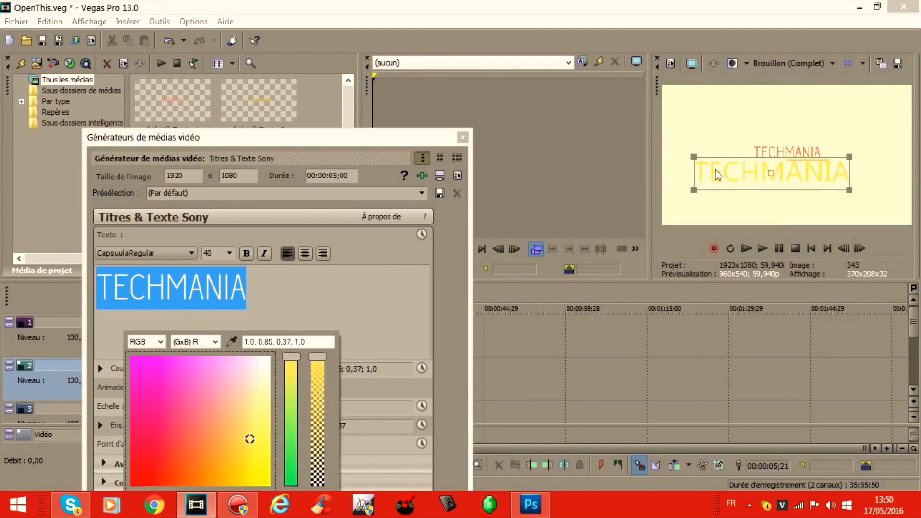
pyautogui.click(694, 192)
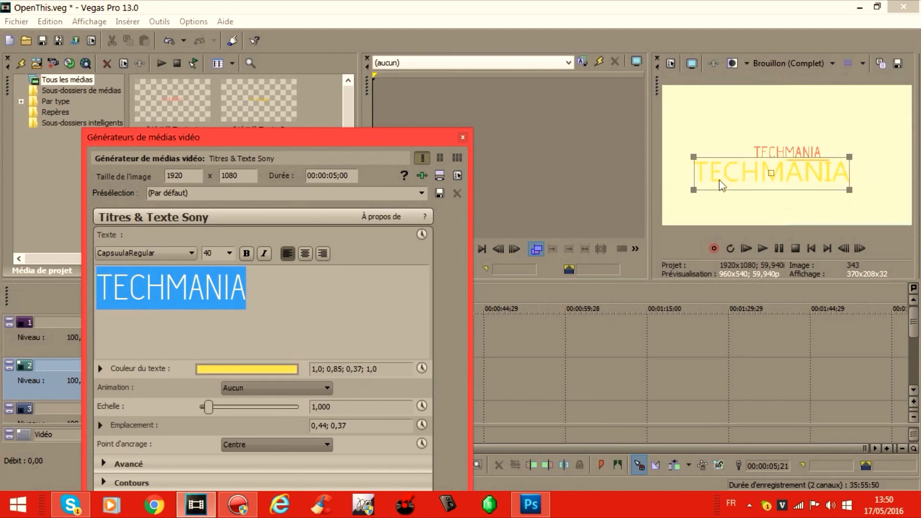
# Shrink the new text to a scale of about 0.431, place it over the existing title at about 0.49; 0.52, and reposition the generator window.
pyautogui.moveTo(696, 192); pyautogui.dragTo(771, 154)
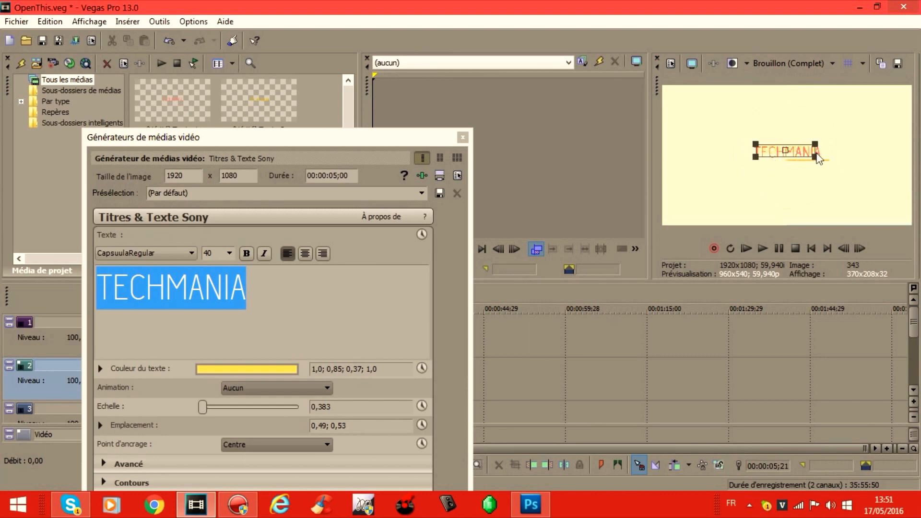
pyautogui.moveTo(822, 158); pyautogui.dragTo(796, 150)
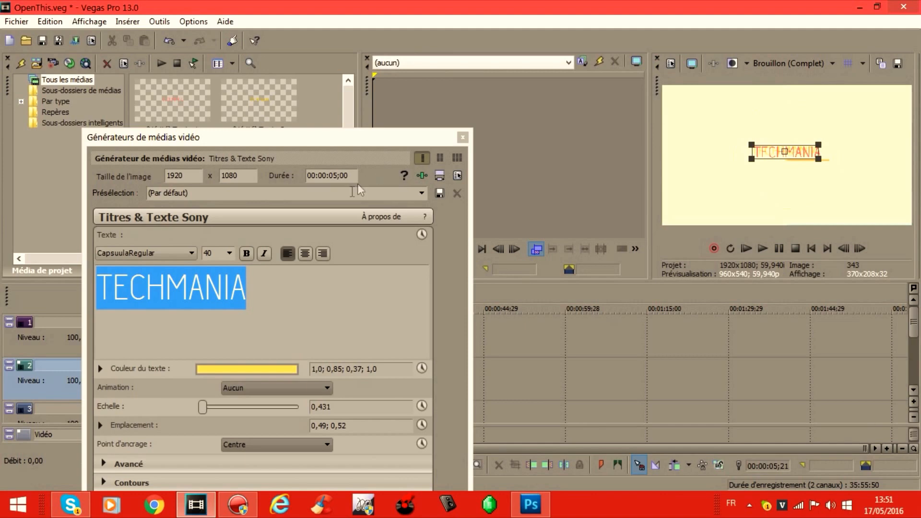
pyautogui.moveTo(345, 138); pyautogui.dragTo(300, 11)
# Look through the font and size choices and toggle bold and italic on and off for the TECHMANIA text.
pyautogui.click(131, 125)
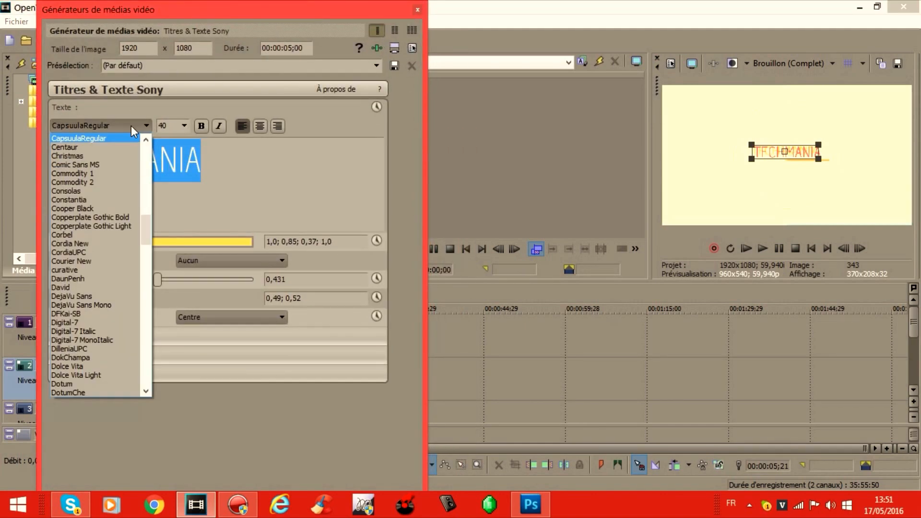
pyautogui.click(131, 126)
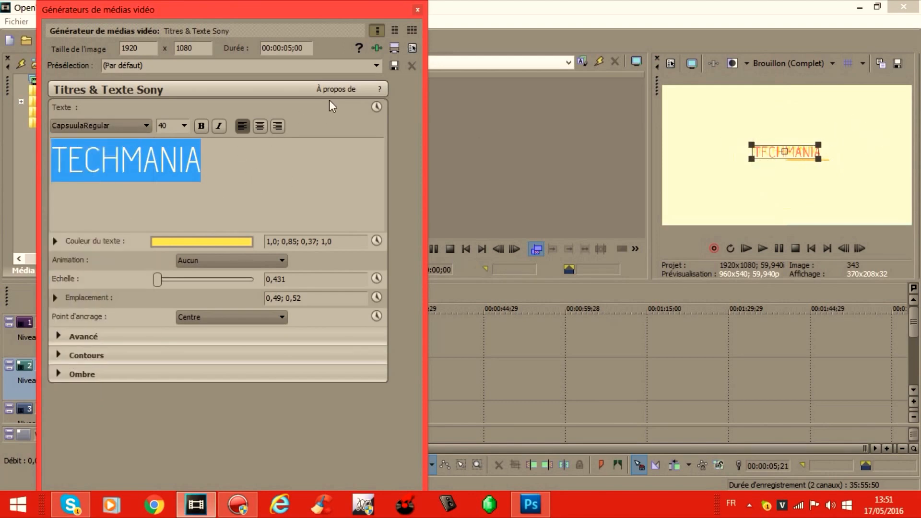
pyautogui.click(184, 125)
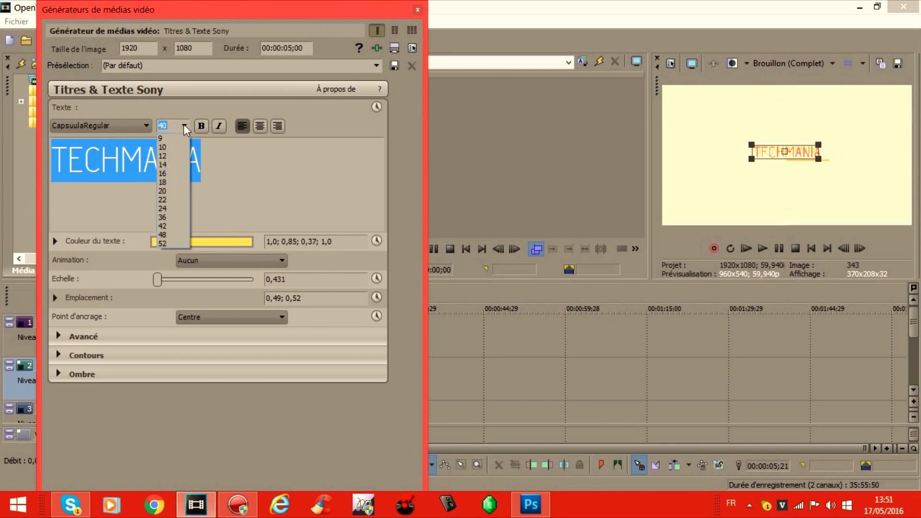
pyautogui.click(183, 125)
pyautogui.click(202, 126)
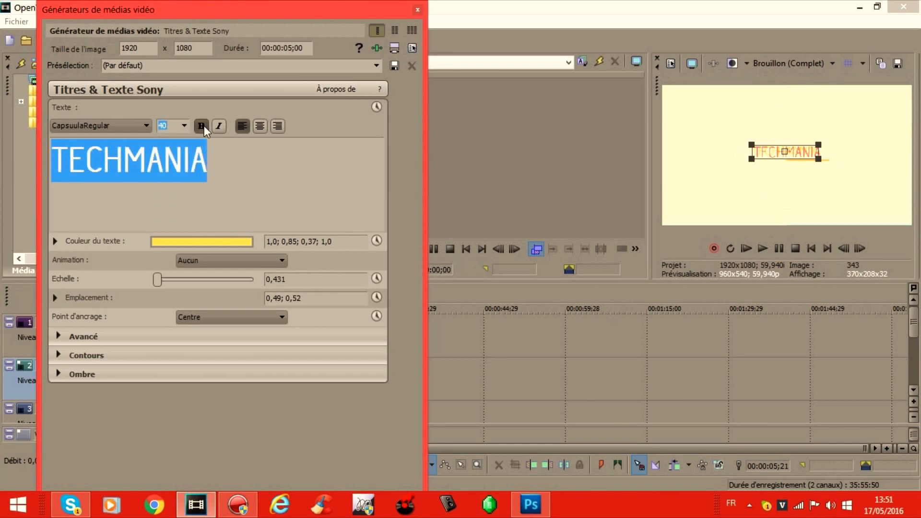
pyautogui.click(202, 125)
pyautogui.click(218, 126)
pyautogui.click(218, 125)
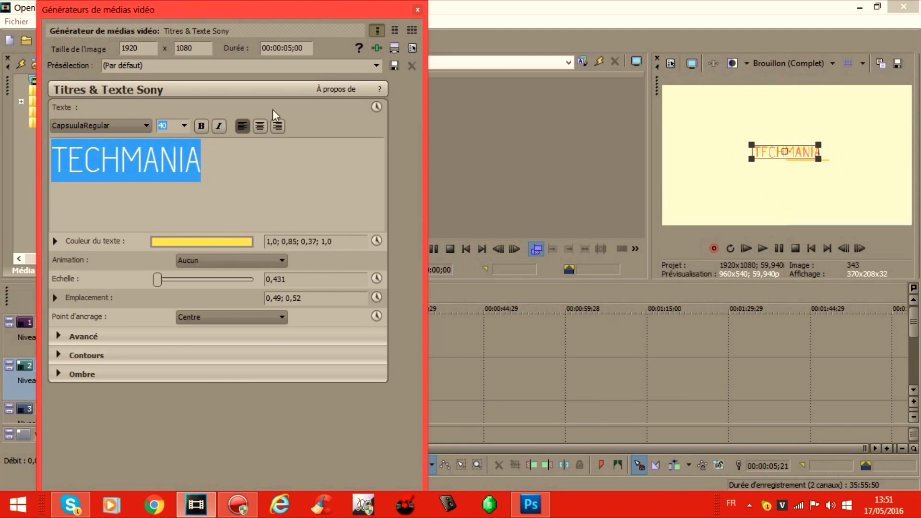
# Sample the red of the Windows taskbar with the eyedropper as the text colour (0.78; 0.17; 0.13).
pyautogui.click(176, 238)
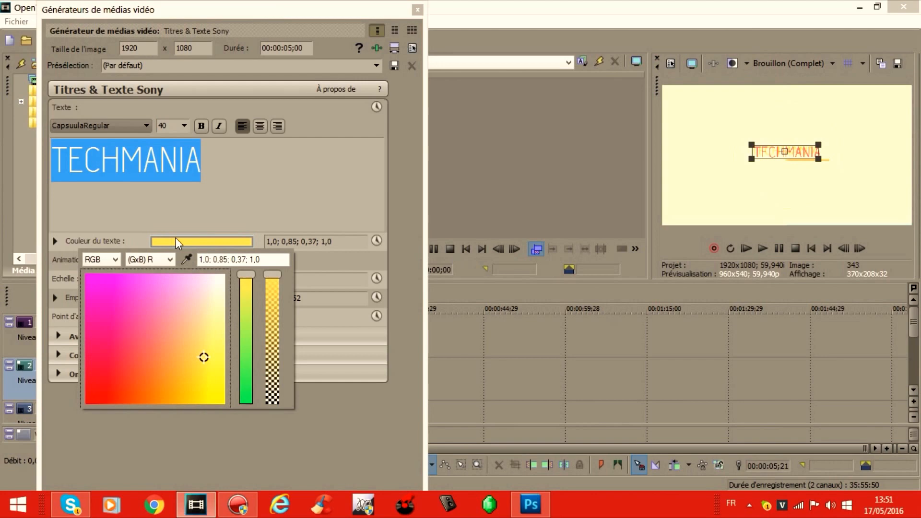
pyautogui.click(187, 259)
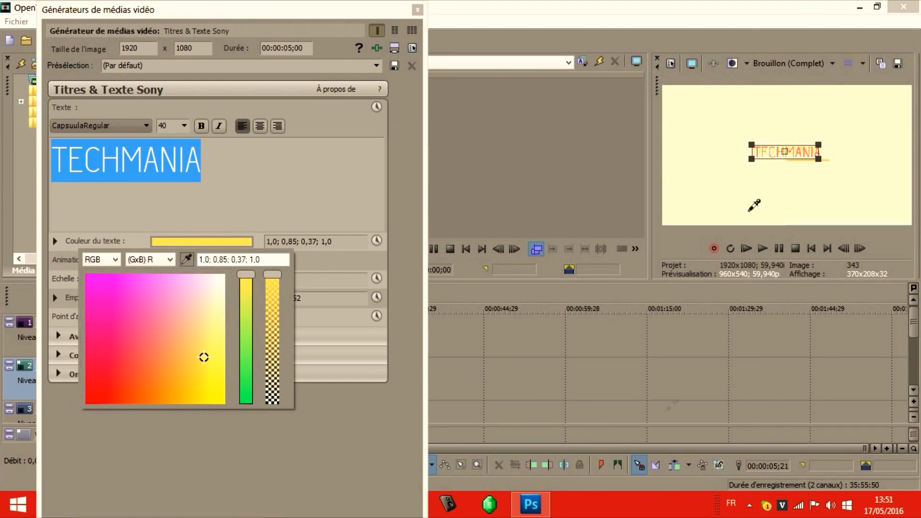
pyautogui.click(638, 505)
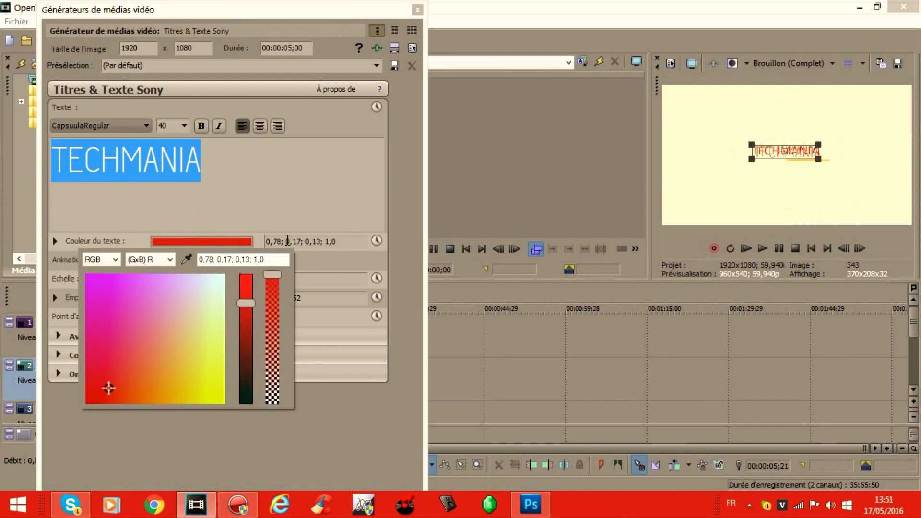
pyautogui.click(262, 210)
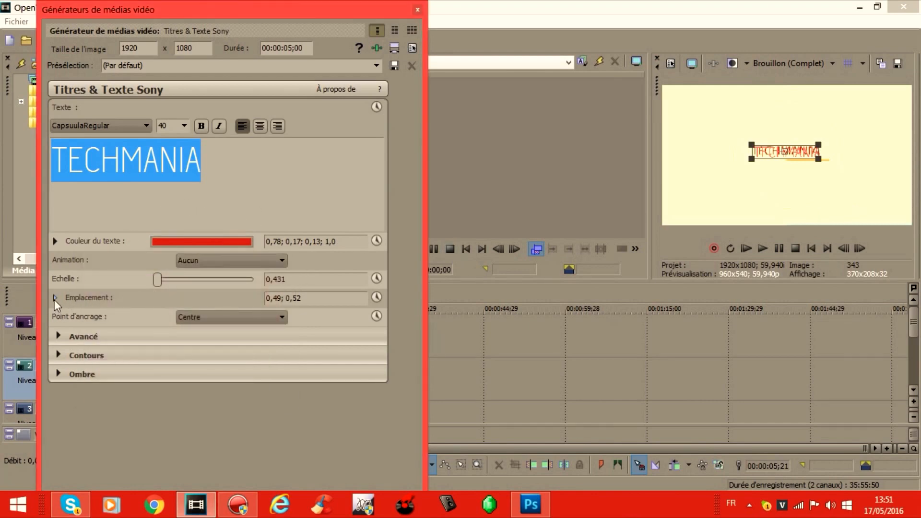
# Reduce the text's scale to about 0.235 and shift its placement to about 0.55; 0.54.
pyautogui.moveTo(160, 277)
pyautogui.mouseDown()
pyautogui.moveTo(252, 276)
pyautogui.moveTo(142, 282)
pyautogui.moveTo(155, 280)
pyautogui.mouseUp()
pyautogui.click(57, 297)
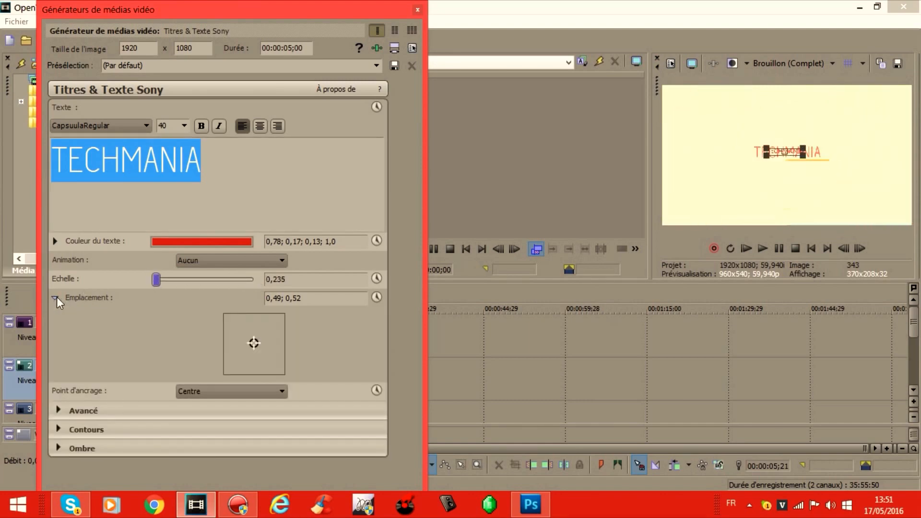
pyautogui.click(258, 341)
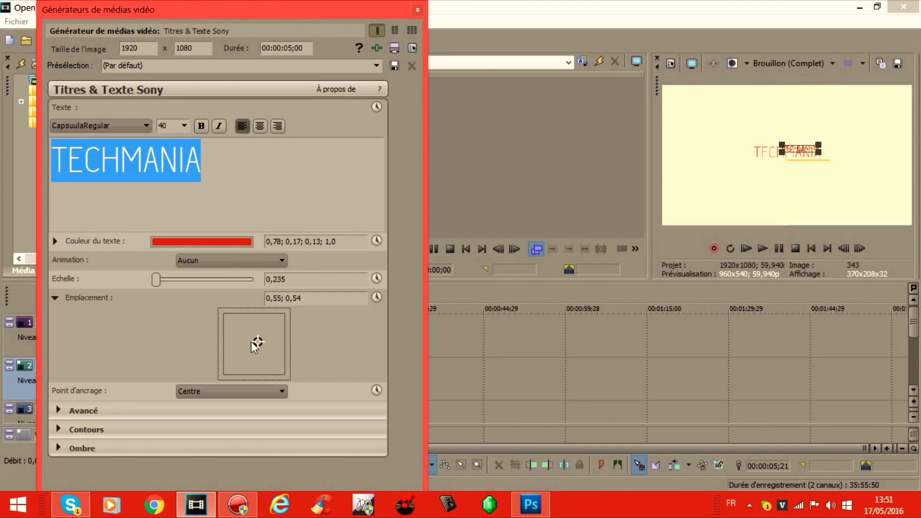
pyautogui.click(781, 156)
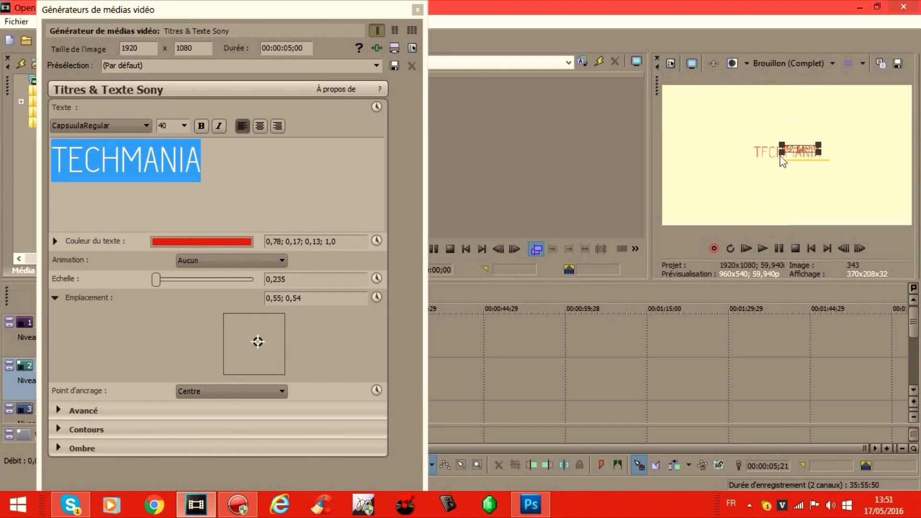
pyautogui.click(56, 298)
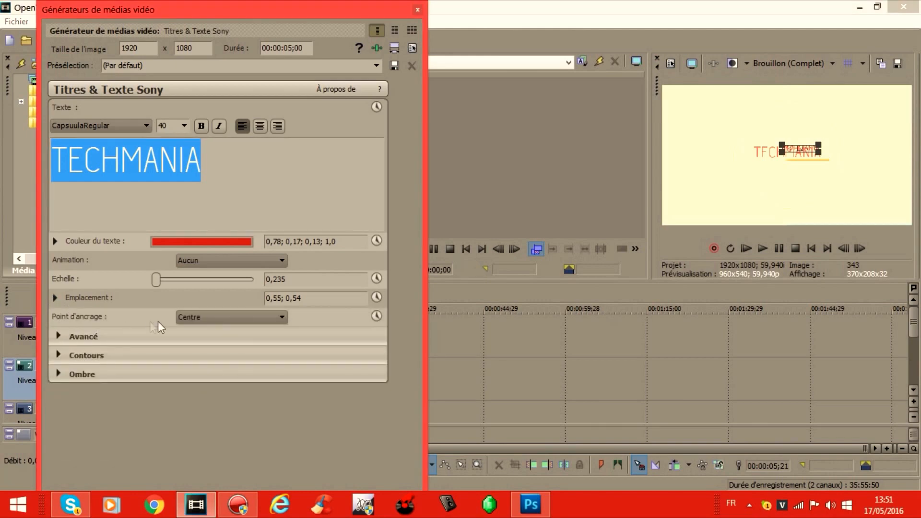
# Try the top-left anchor point (En haut à gauche) for the text, and settle on top centre (En haut au centre).
pyautogui.click(189, 316)
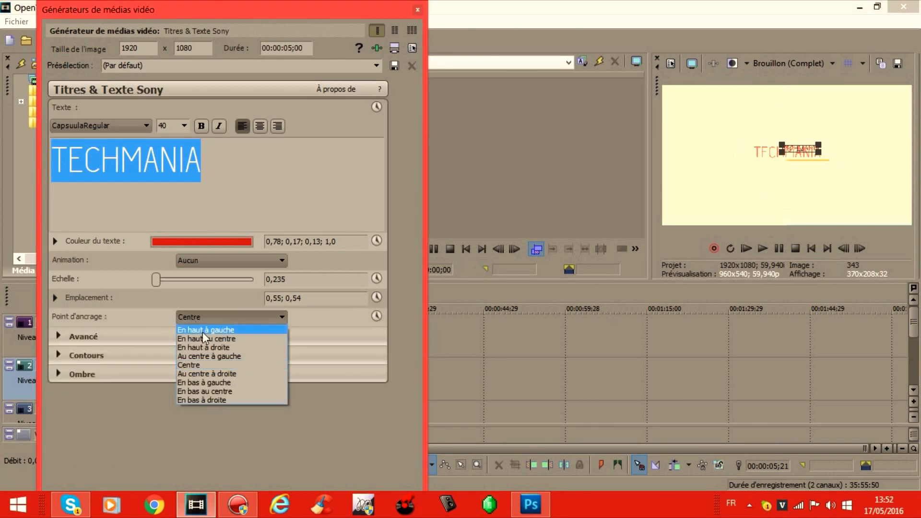
pyautogui.click(204, 330)
pyautogui.click(212, 317)
pyautogui.click(220, 339)
pyautogui.click(228, 319)
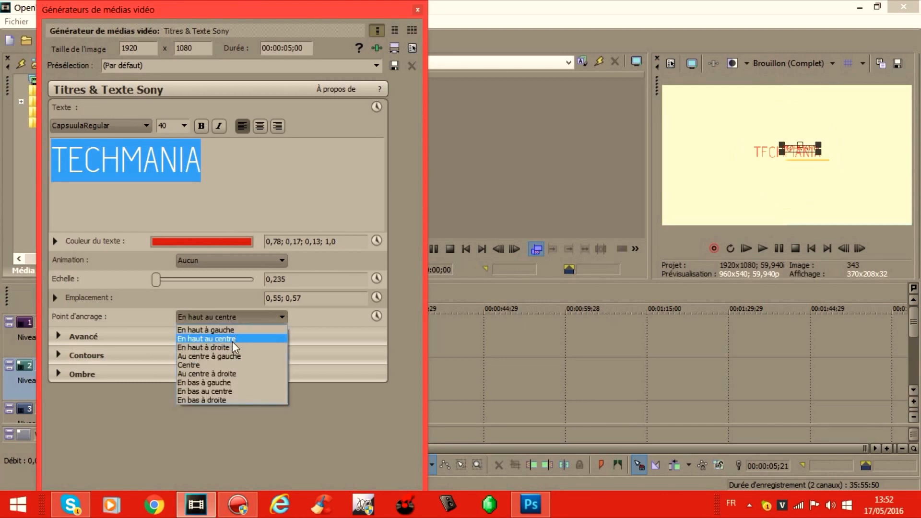
pyautogui.click(224, 318)
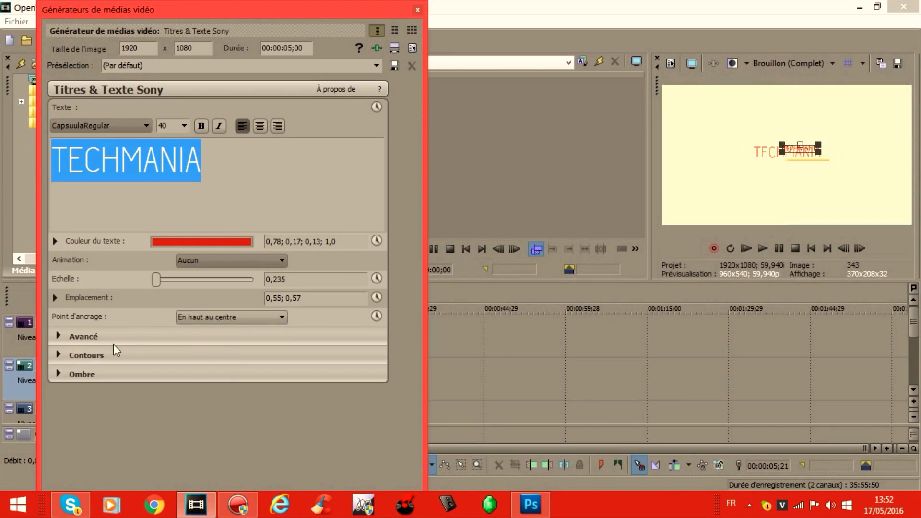
# Look through the Advanced (Avancé) text settings, including the background colour picker.
pyautogui.click(59, 336)
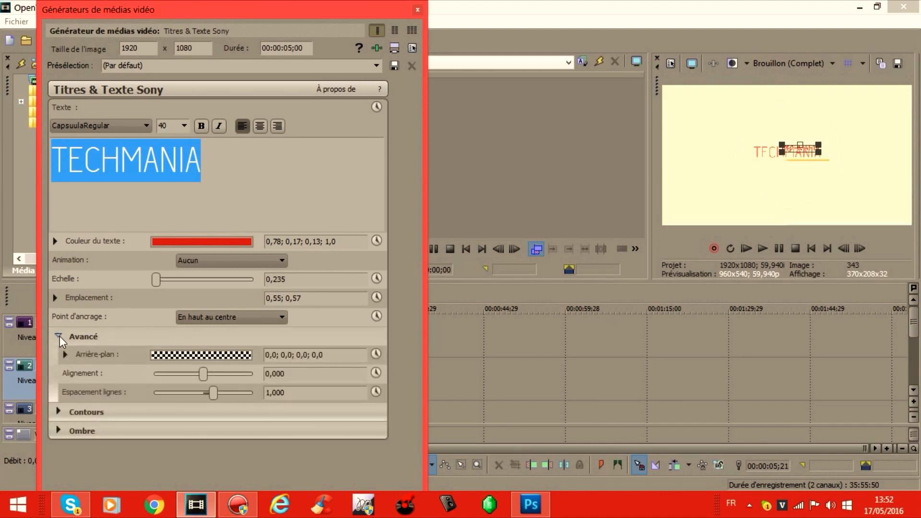
pyautogui.click(209, 354)
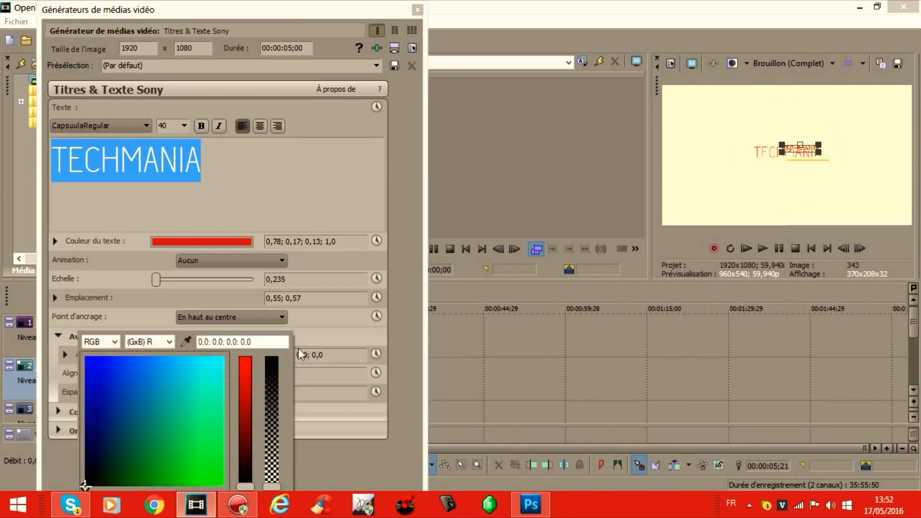
pyautogui.click(326, 341)
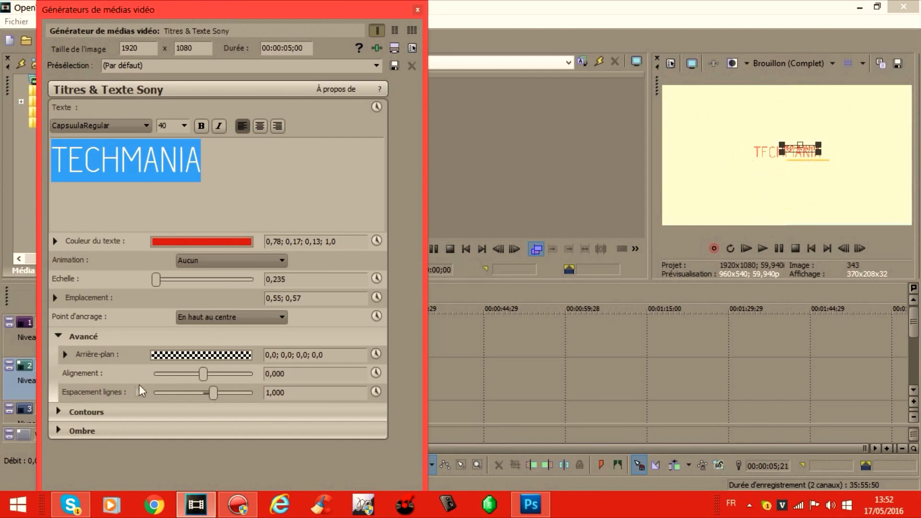
pyautogui.click(56, 332)
# Try an outline width of 10 on the TECHMANIA text and enlarge its scale to about 1.131.
pyautogui.click(62, 354)
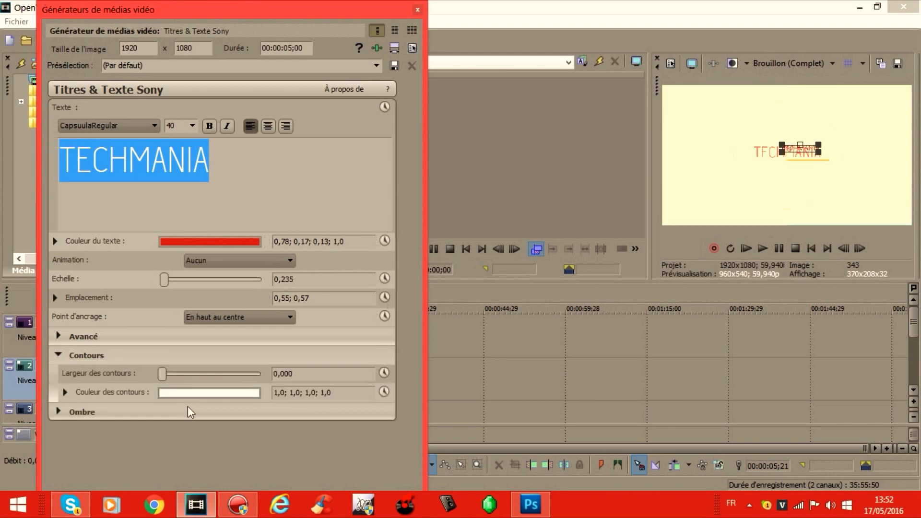
pyautogui.click(199, 373)
pyautogui.click(256, 372)
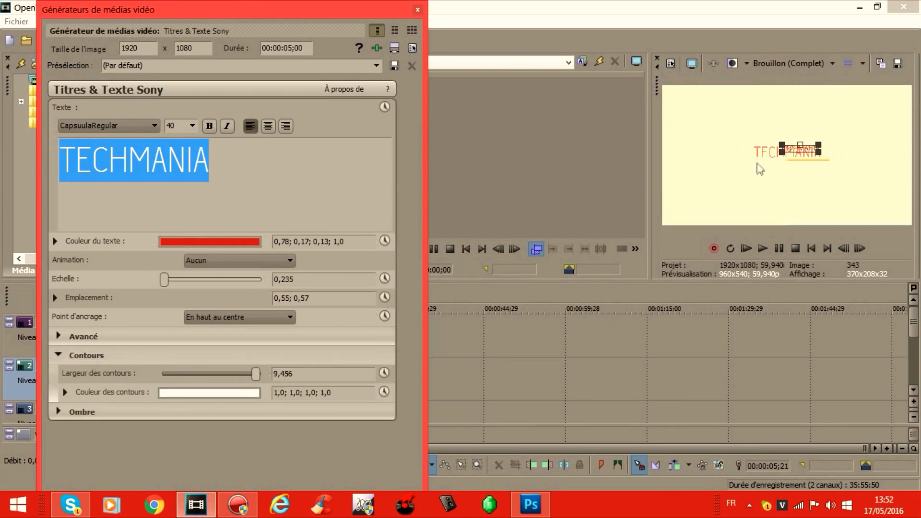
pyautogui.moveTo(781, 153); pyautogui.dragTo(729, 208)
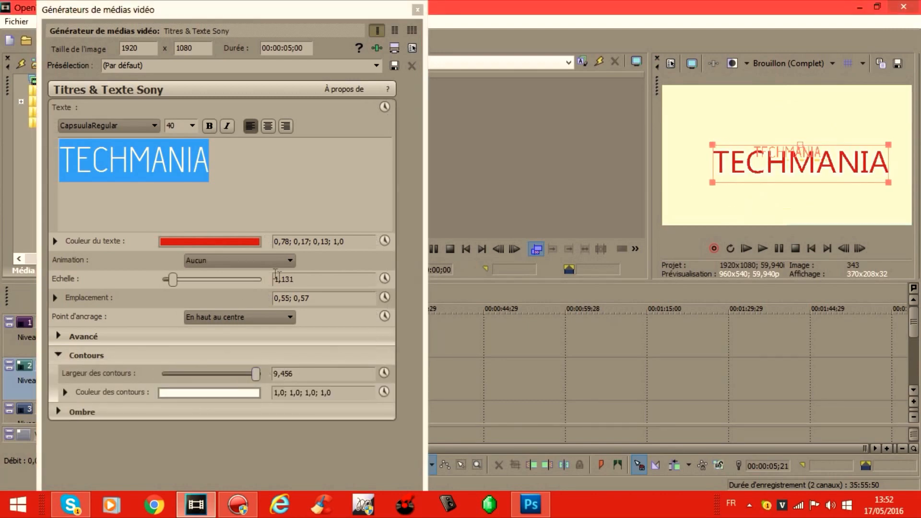
pyautogui.click(258, 373)
pyautogui.moveTo(255, 372)
pyautogui.mouseDown()
pyautogui.moveTo(181, 377)
pyautogui.moveTo(263, 370)
pyautogui.mouseUp()
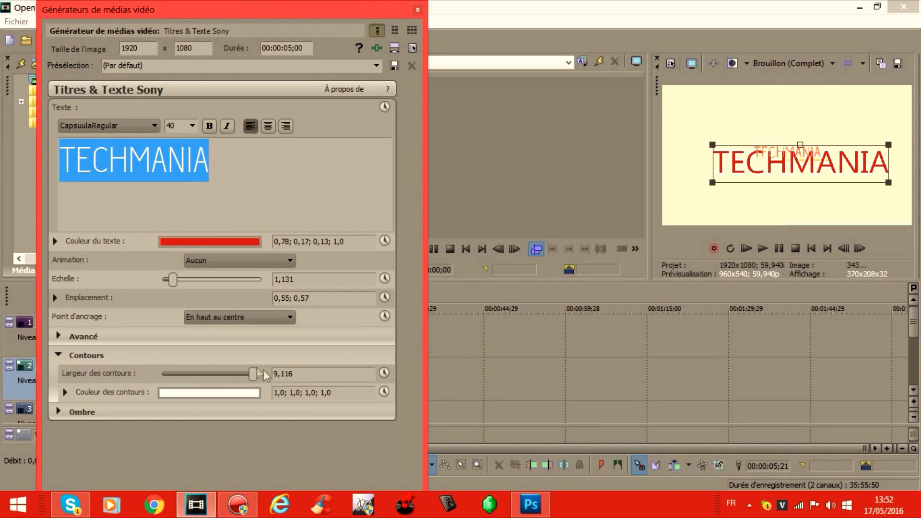
# Try a pale peach outline colour (1.0; 0.86; 0.7) on the TECHMANIA text.
pyautogui.click(241, 394)
pyautogui.moveTo(191, 427)
pyautogui.mouseDown()
pyautogui.moveTo(216, 441)
pyautogui.moveTo(195, 407)
pyautogui.moveTo(213, 396)
pyautogui.mouseUp()
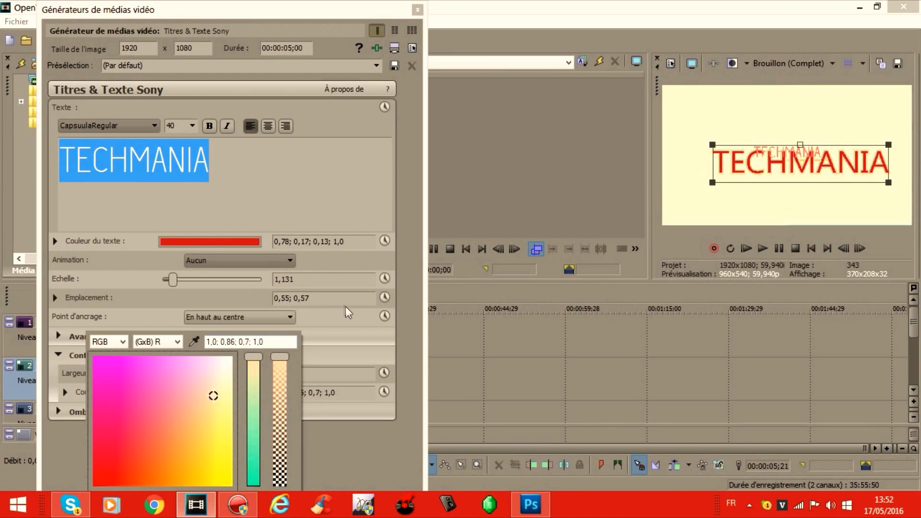
pyautogui.click(356, 341)
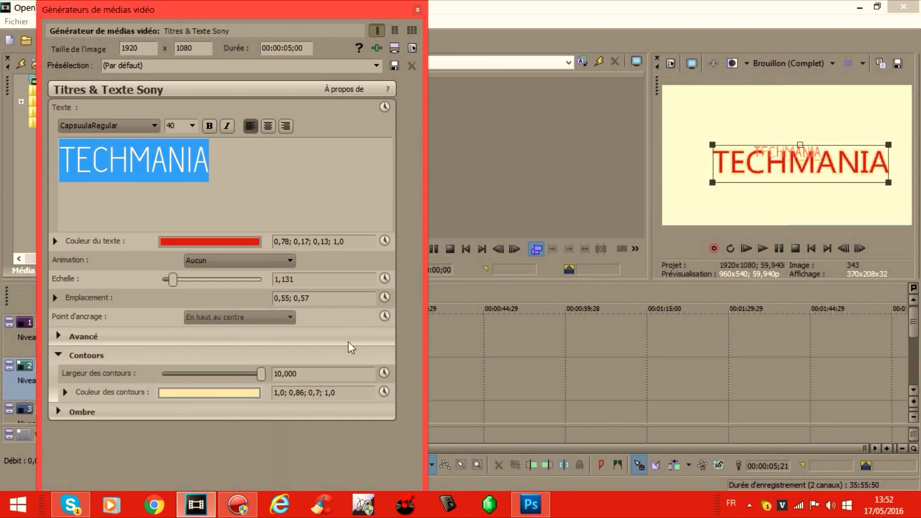
# Show the shadow (Ombre) settings and try a horizontal shadow offset of 0.010.
pyautogui.click(59, 355)
pyautogui.click(59, 355)
pyautogui.click(51, 411)
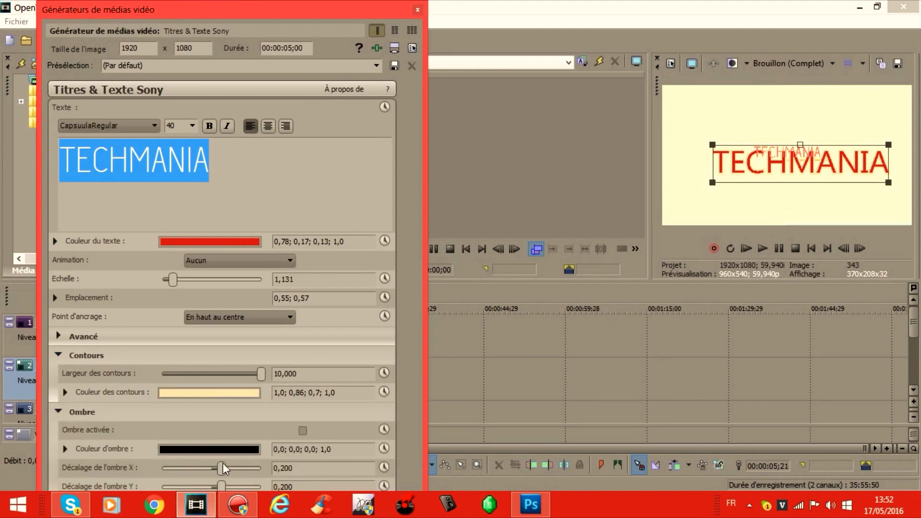
pyautogui.moveTo(222, 469)
pyautogui.mouseDown()
pyautogui.moveTo(249, 469)
pyautogui.moveTo(200, 470)
pyautogui.moveTo(219, 470)
pyautogui.moveTo(213, 465)
pyautogui.mouseUp()
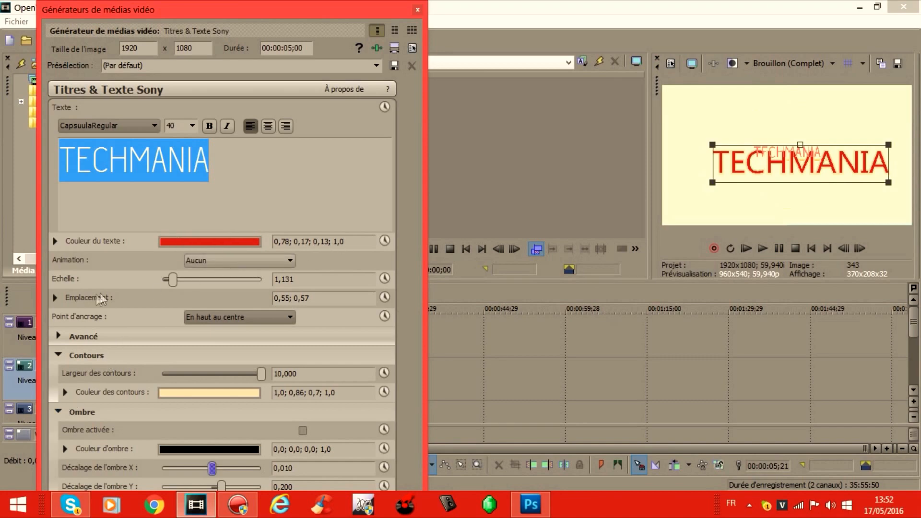
# Try the Journée difficile animation on the TECHMANIA text and close the media generator.
pyautogui.click(262, 259)
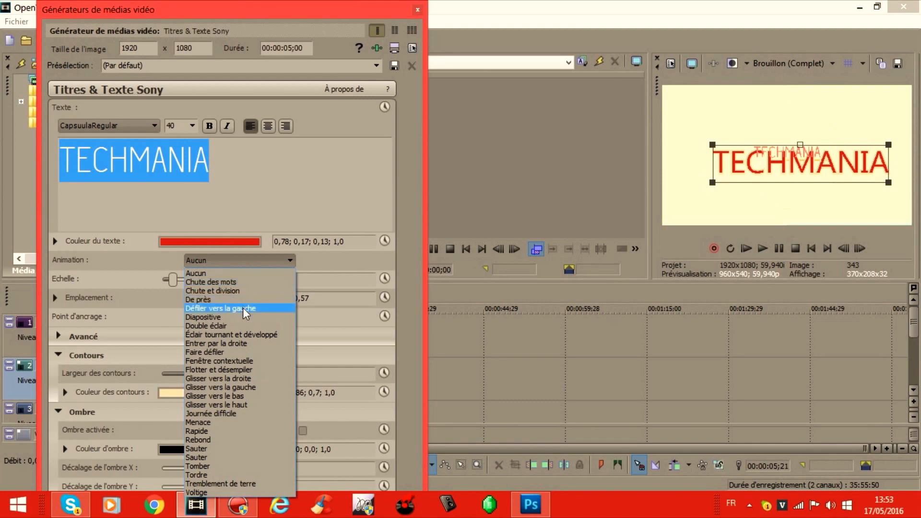
pyautogui.click(227, 415)
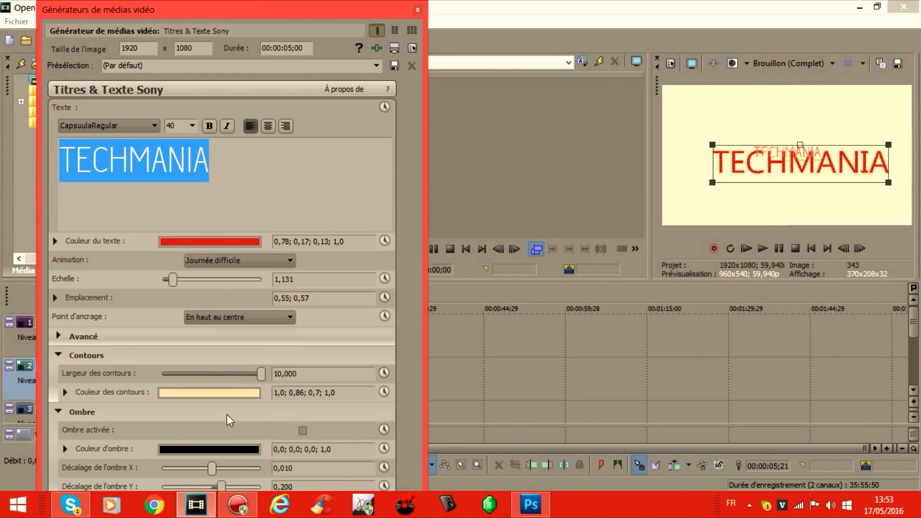
pyautogui.click(419, 10)
# Set the preview quality to Draft Auto (Brouillon, Auto), with the playhead at the start of track 2's text event.
pyautogui.click(811, 64)
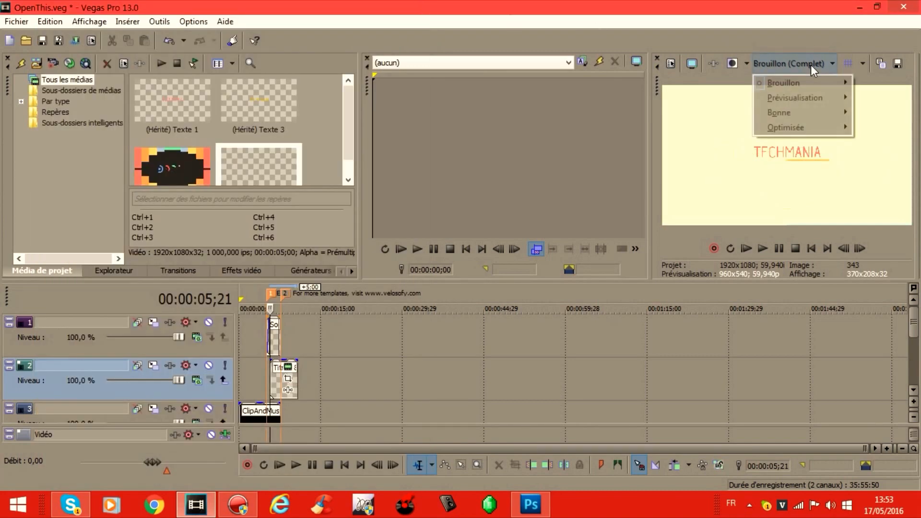
pyautogui.moveTo(804, 77)
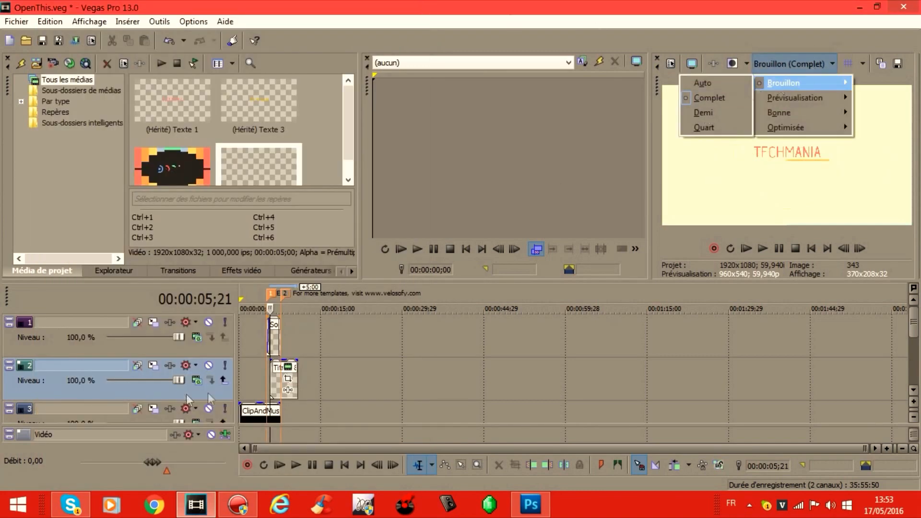
pyautogui.click(287, 379)
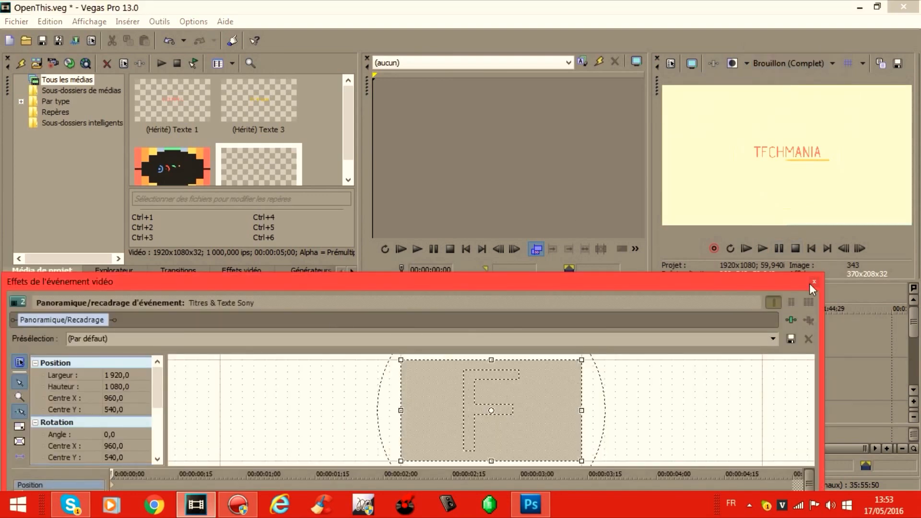
pyautogui.click(814, 282)
pyautogui.click(274, 386)
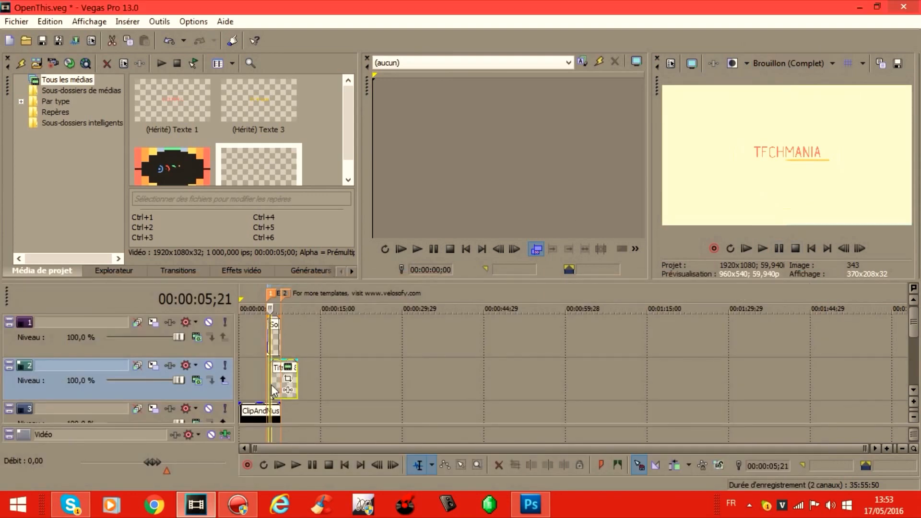
pyautogui.click(756, 63)
pyautogui.moveTo(776, 87)
pyautogui.click(731, 85)
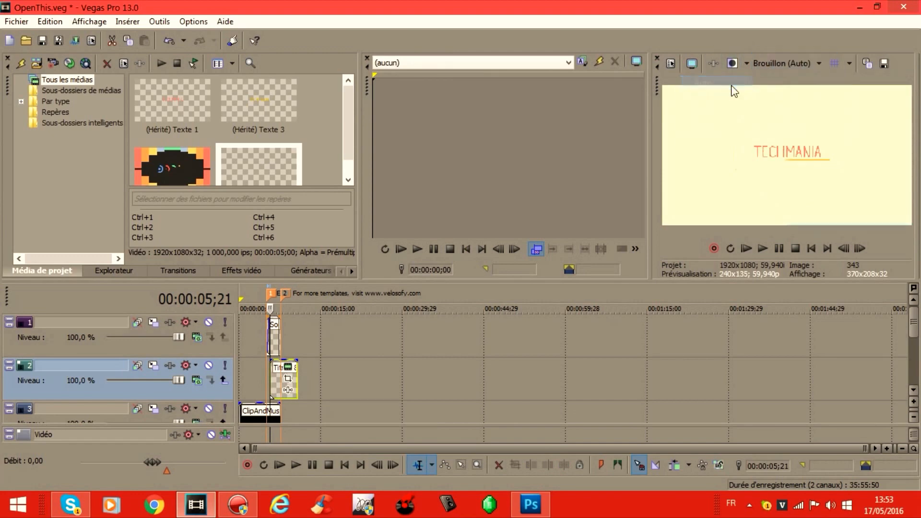
# Play the animated TECHMANIA text in the preview from the start of its event, and return the playhead to the project start.
pyautogui.click(775, 249)
pyautogui.click(775, 250)
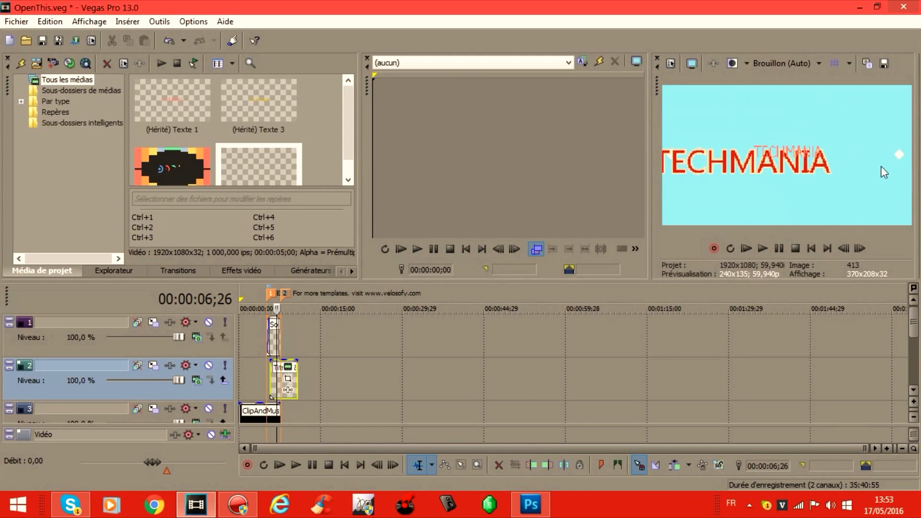
pyautogui.click(271, 372)
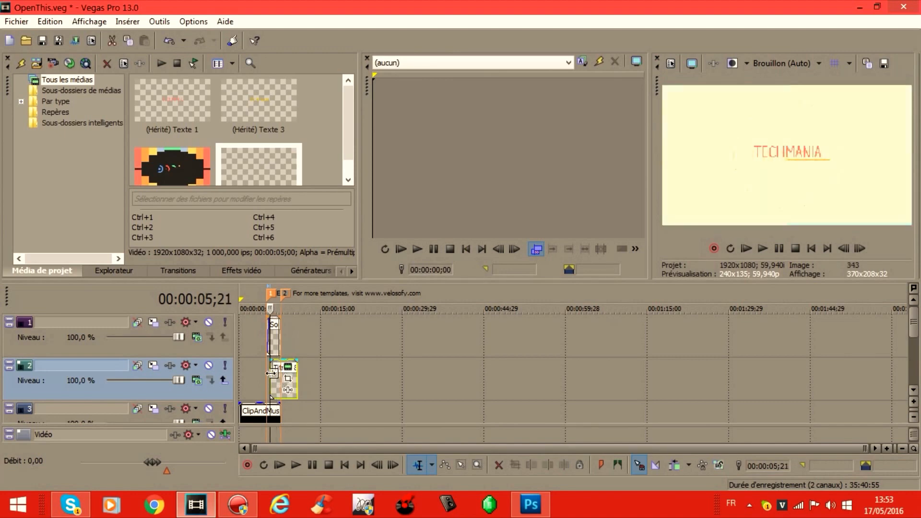
pyautogui.click(777, 249)
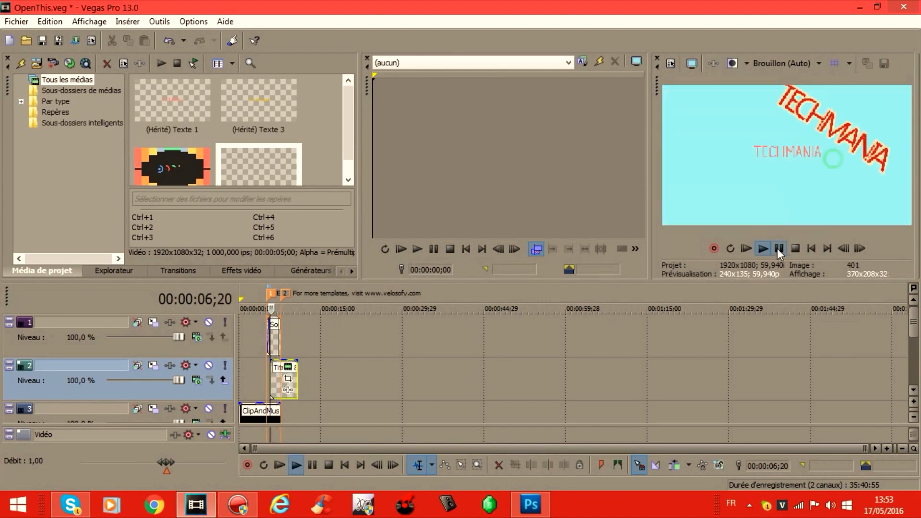
pyautogui.click(777, 249)
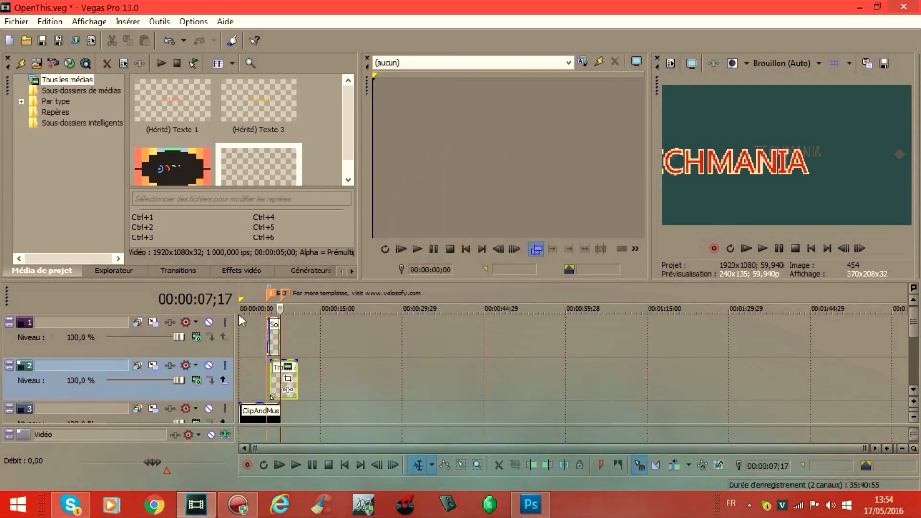
pyautogui.click(240, 336)
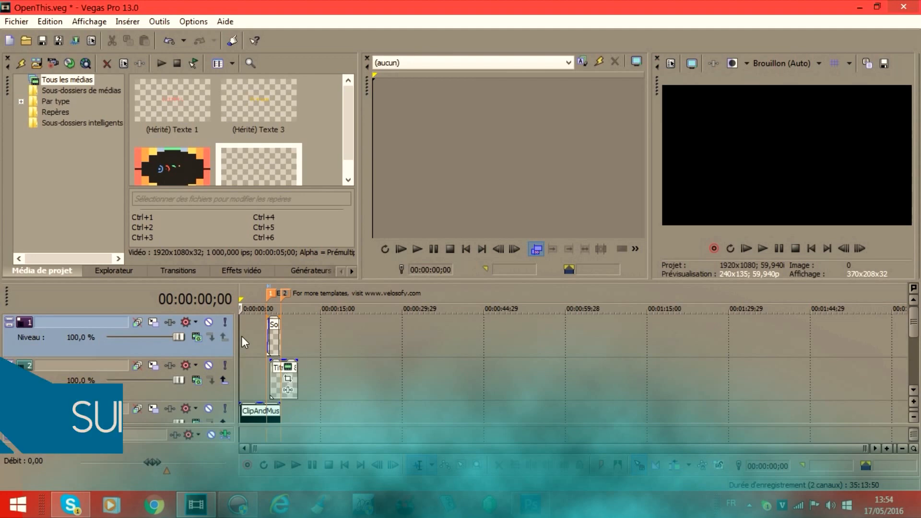
# Delete the Titres & Texte event from track 2 and return the playhead to the project start.
pyautogui.click(273, 372)
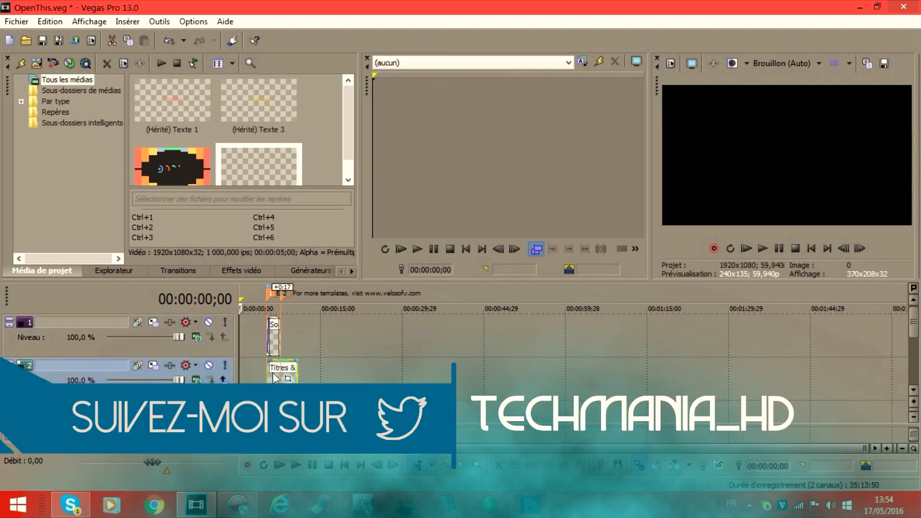
pyautogui.click(269, 371)
pyautogui.rightClick(270, 372)
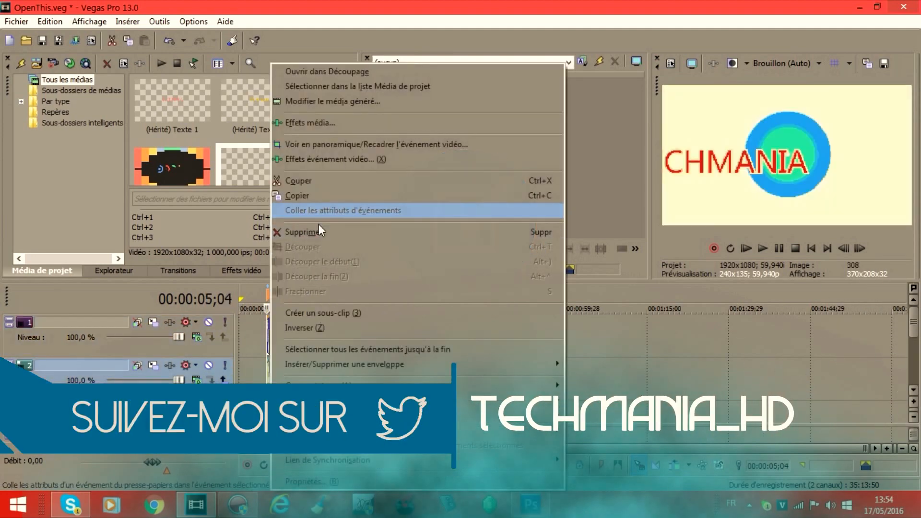
pyautogui.click(321, 232)
pyautogui.click(242, 361)
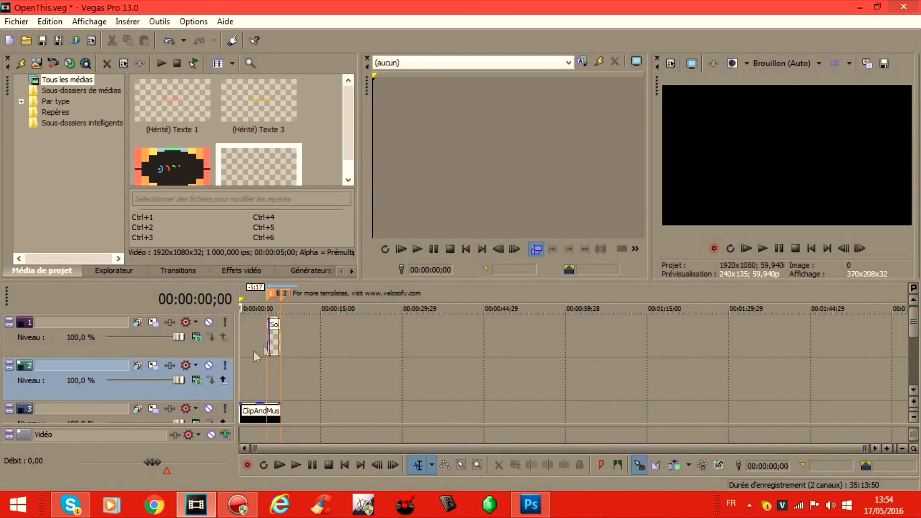
# Scrub through the remaining title on track 1 to check it in the preview, and return the playhead to the project start.
pyautogui.click(272, 345)
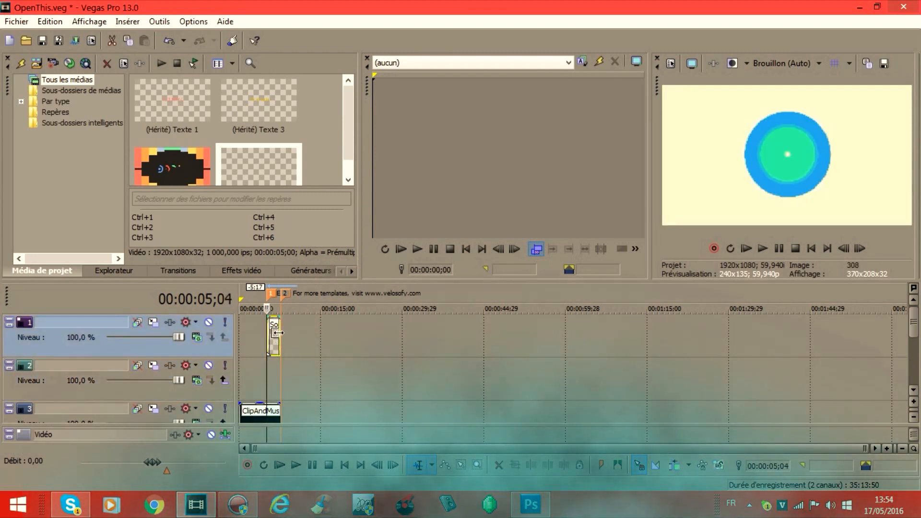
pyautogui.click(278, 301)
pyautogui.moveTo(282, 311); pyautogui.dragTo(272, 314)
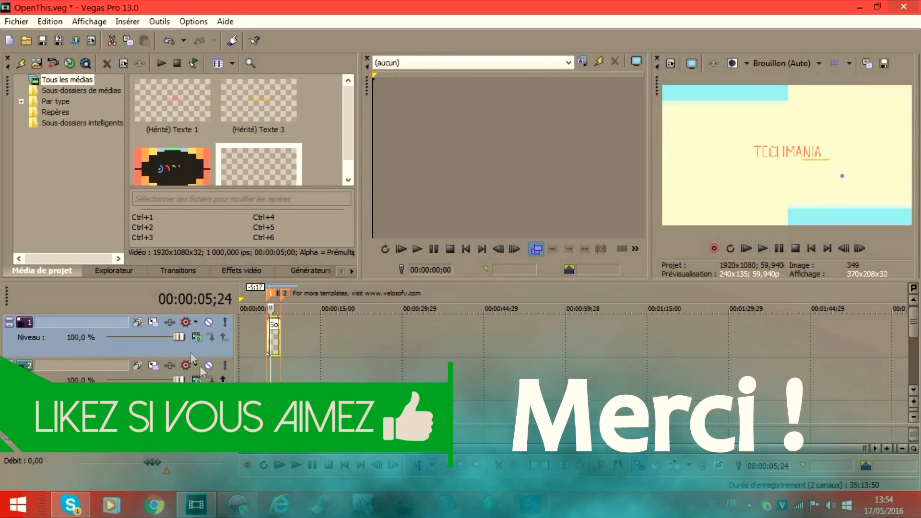
pyautogui.click(240, 371)
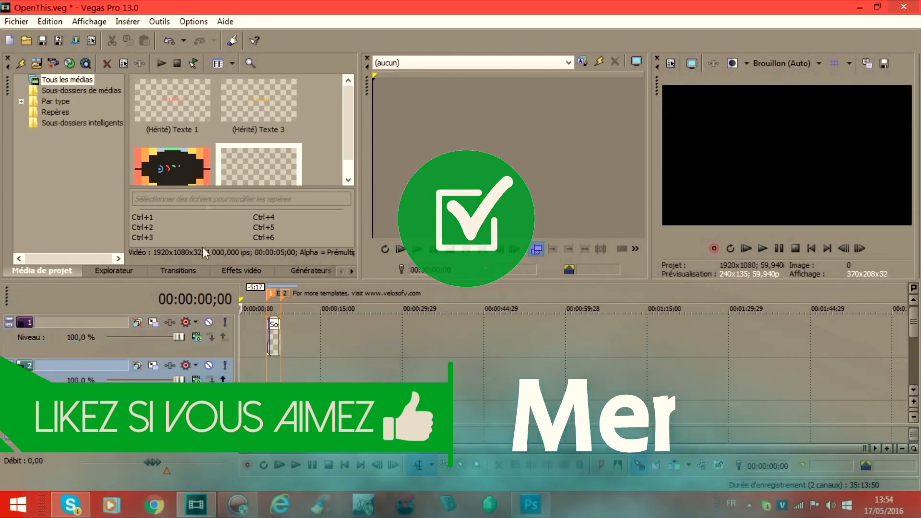
pyautogui.click(7, 23)
pyautogui.click(47, 121)
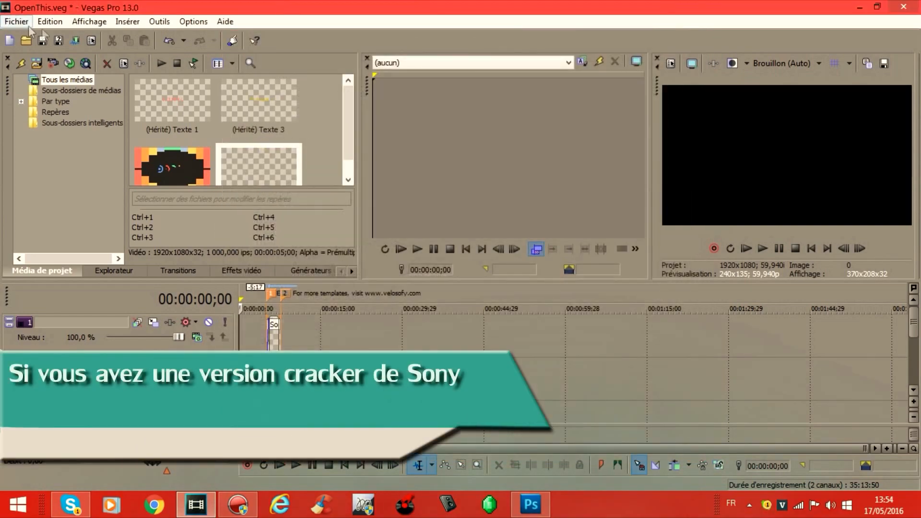
pyautogui.click(28, 25)
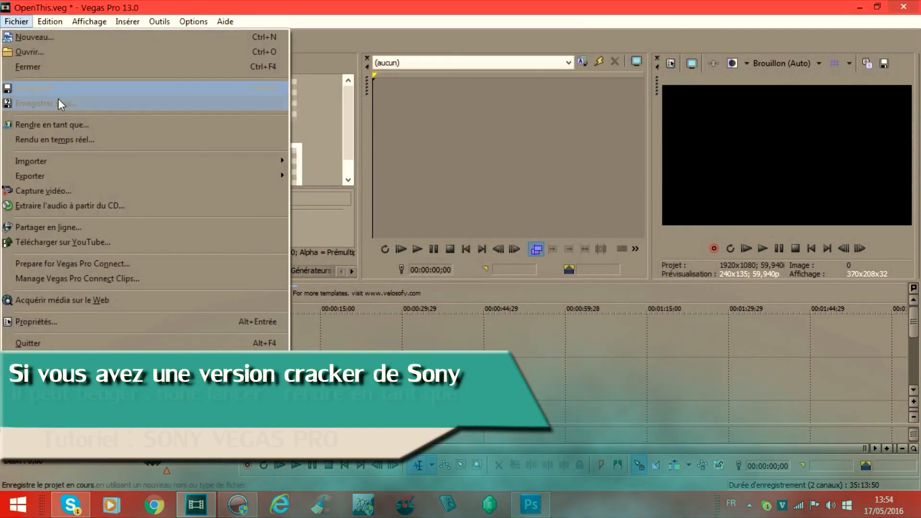
pyautogui.click(86, 123)
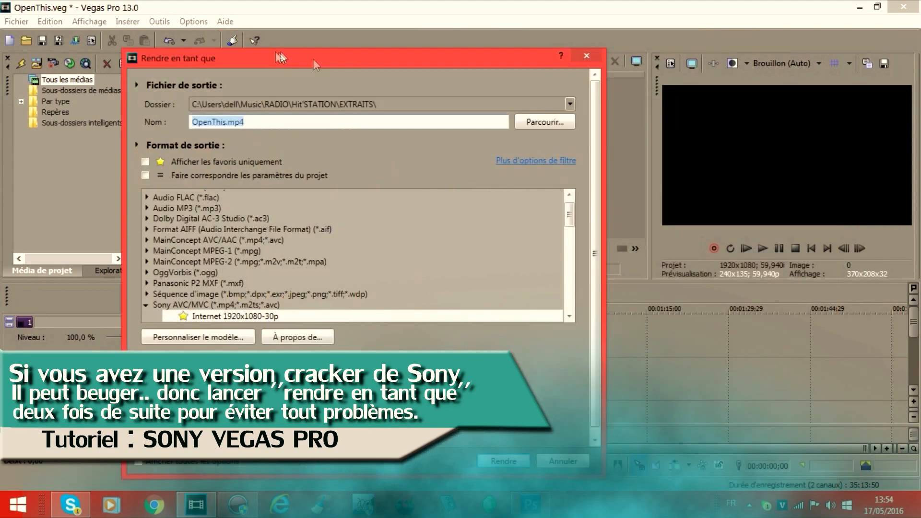
pyautogui.click(548, 48)
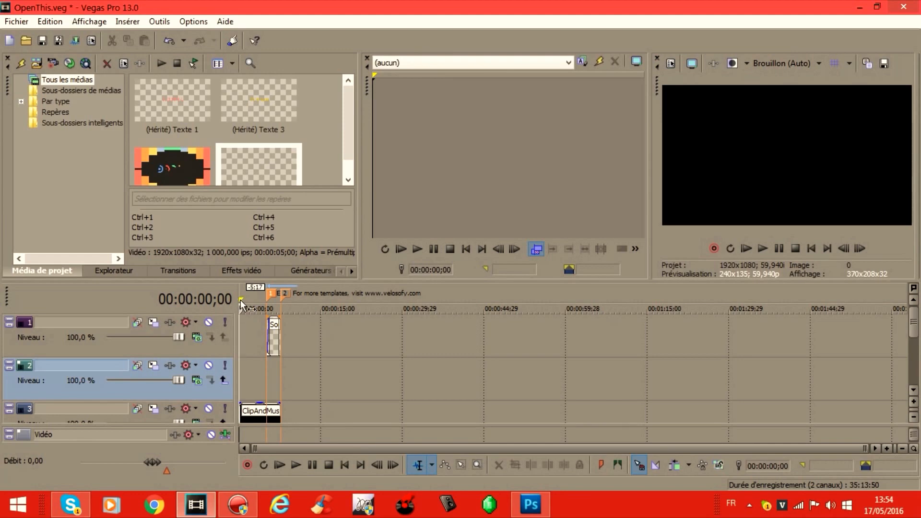
# Mark the render region from the project start to the end of the clips at 00:00:07;21, with the playhead back at the start.
pyautogui.moveTo(240, 301); pyautogui.dragTo(280, 301)
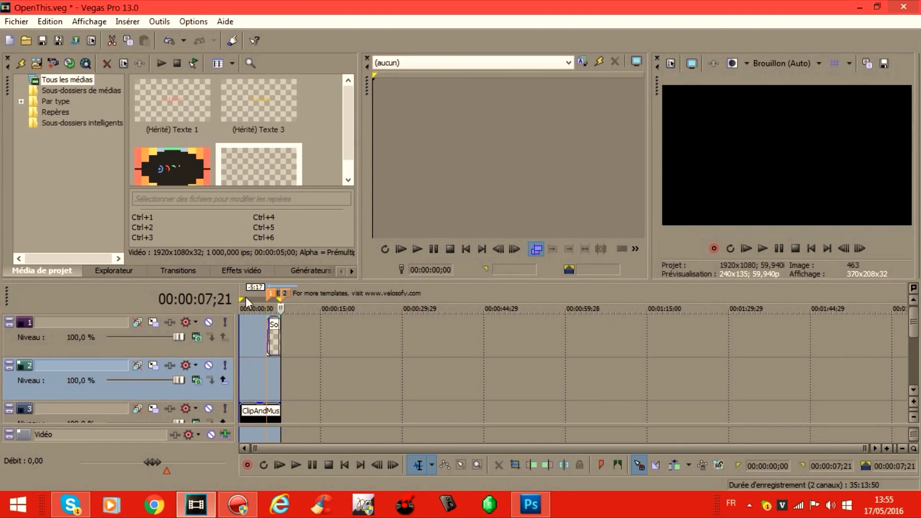
pyautogui.moveTo(917, 334)
pyautogui.mouseDown()
pyautogui.moveTo(915, 361)
pyautogui.moveTo(913, 326)
pyautogui.mouseUp()
pyautogui.click(240, 379)
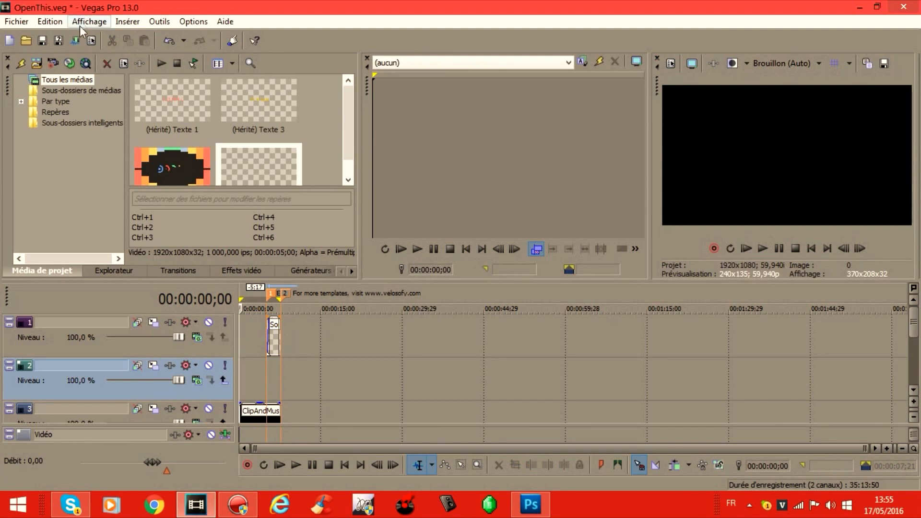
# Open the render settings for the project and name the output file Introduction.
pyautogui.click(76, 40)
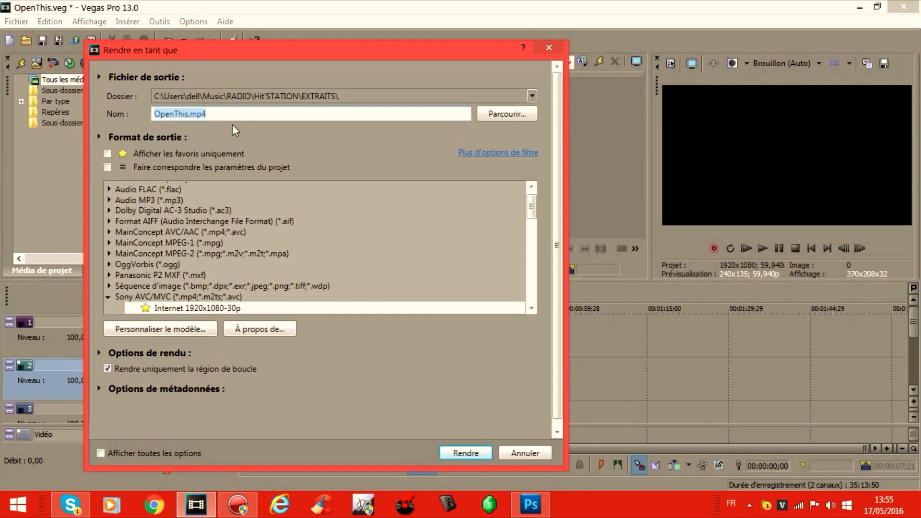
pyautogui.write('Introud')
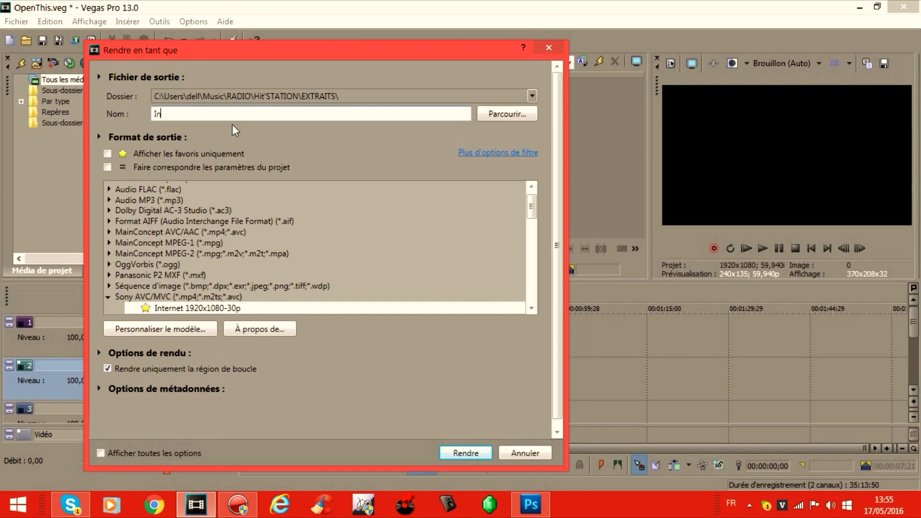
pyautogui.press('BackSpace')
pyautogui.press('BackSpace')
pyautogui.write('duction')
# Set the render's output folder to the Documents folder.
pyautogui.click(525, 114)
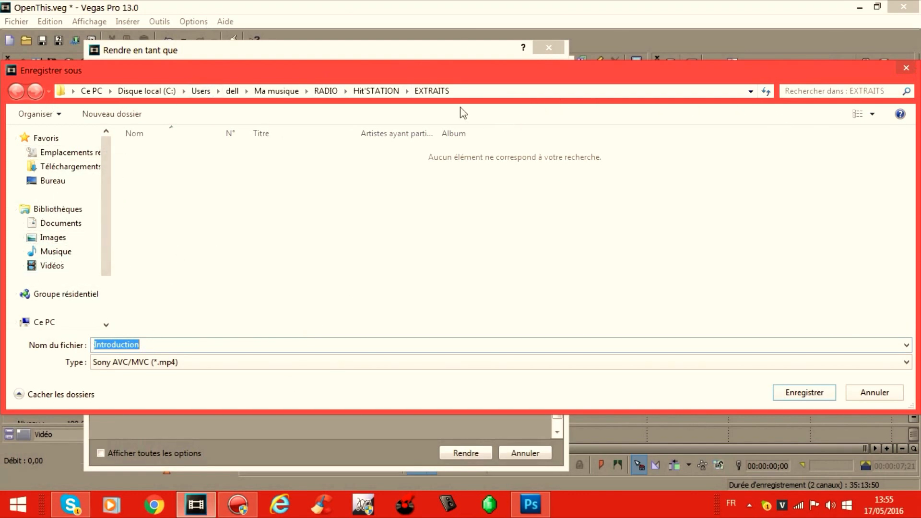
pyautogui.click(906, 67)
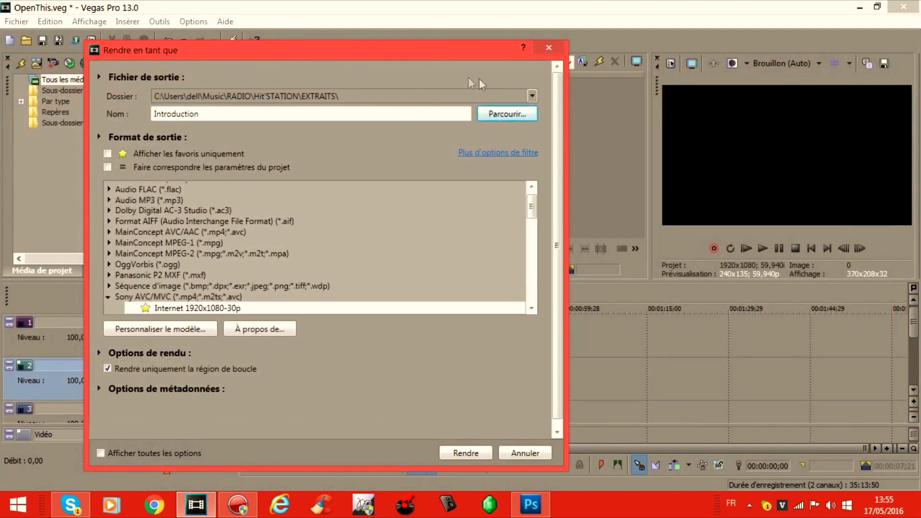
pyautogui.click(531, 97)
pyautogui.click(336, 120)
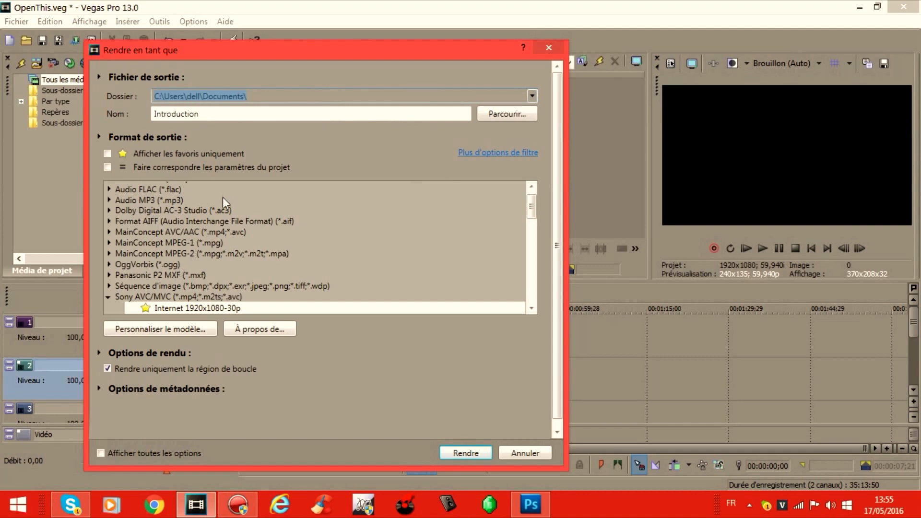
# Expand the Sony AVC/MVC (*.mp4;*.m2ts;*.avc) output format and mark its Internet 1920x1080-30p template as a favourite.
pyautogui.scroll(-1, 223, 197)
pyautogui.click(108, 289)
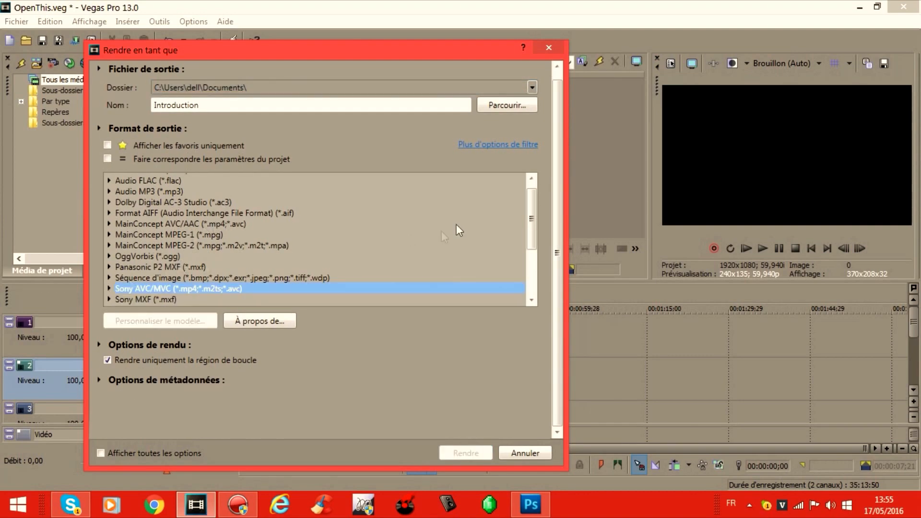
pyautogui.moveTo(531, 223); pyautogui.dragTo(537, 248)
pyautogui.click(146, 278)
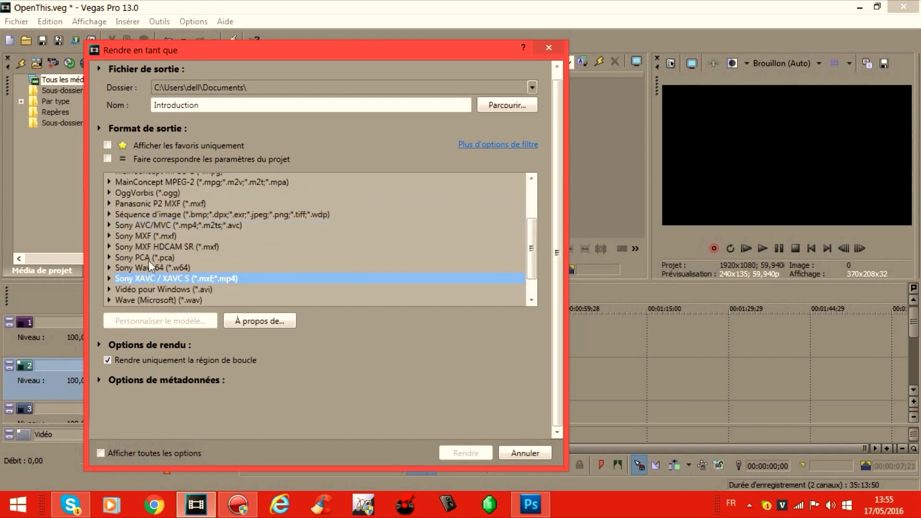
pyautogui.click(120, 227)
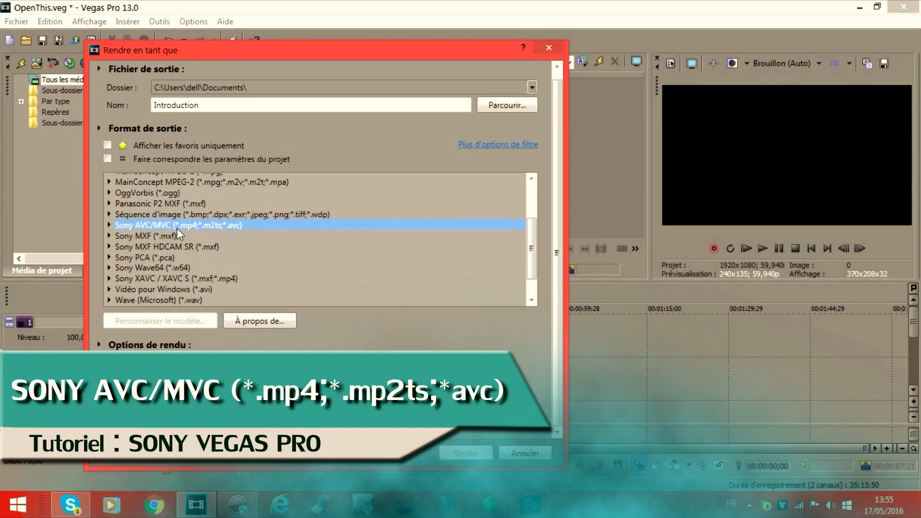
pyautogui.click(109, 225)
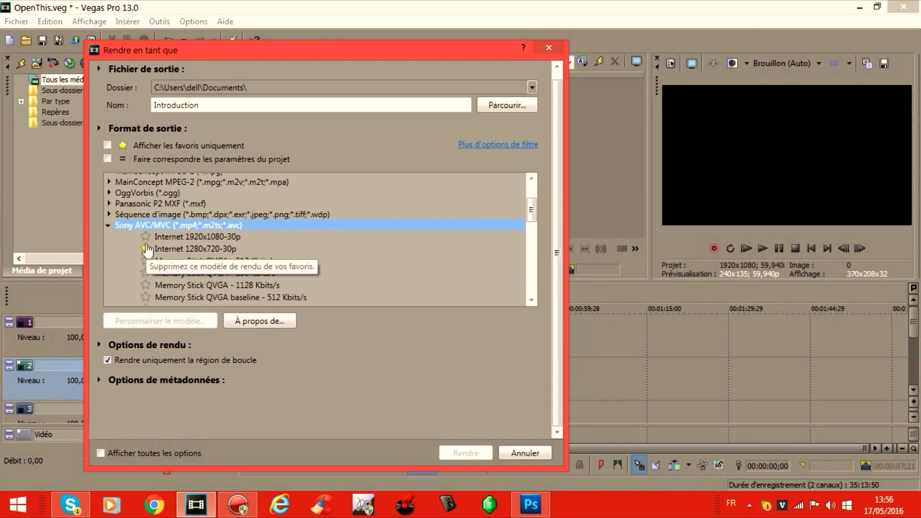
pyautogui.click(145, 237)
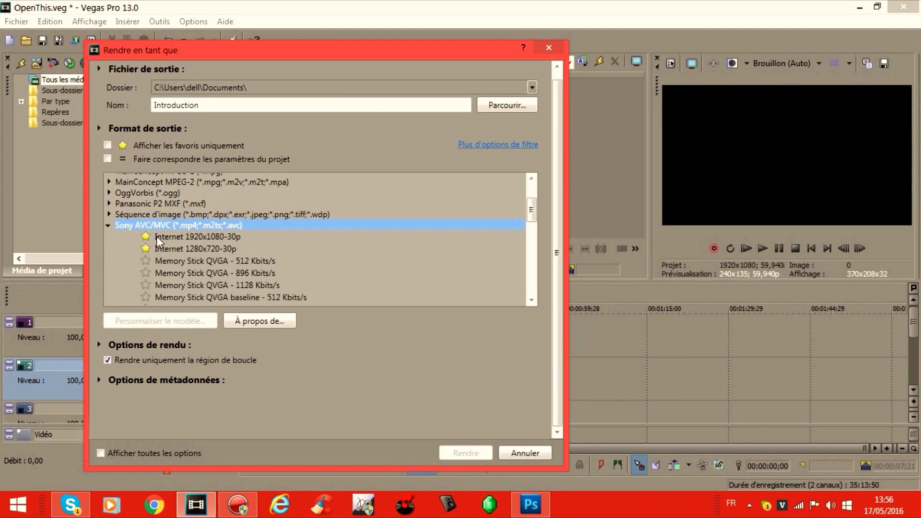
pyautogui.click(146, 249)
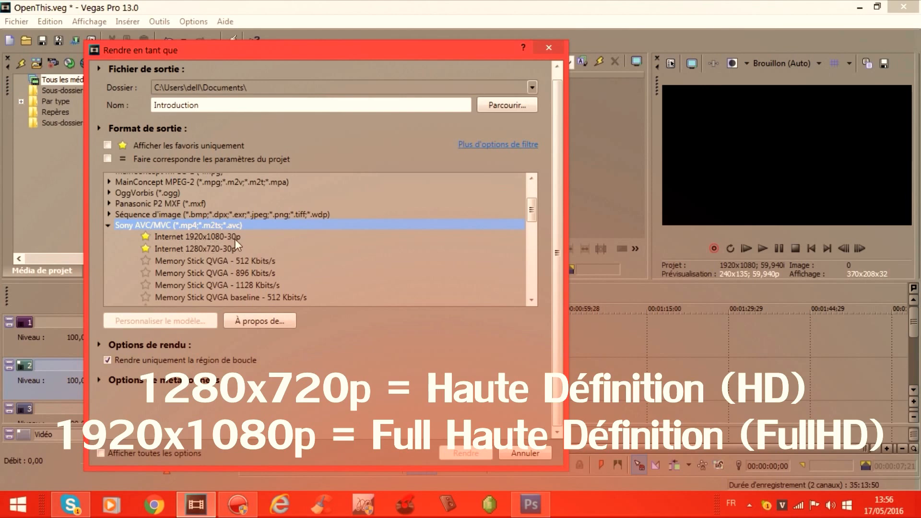
# Select the Internet 1920x1080-30p template and start rendering Introduction.mp4.
pyautogui.click(170, 236)
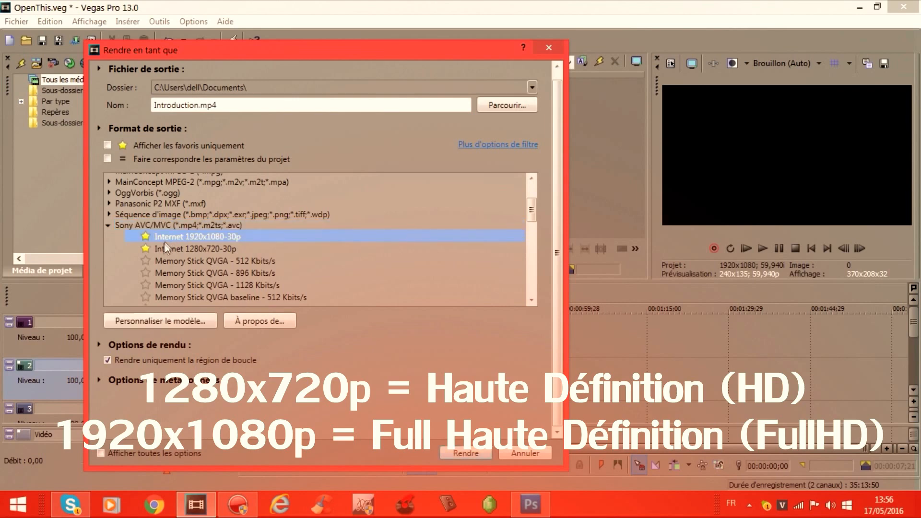
pyautogui.click(163, 249)
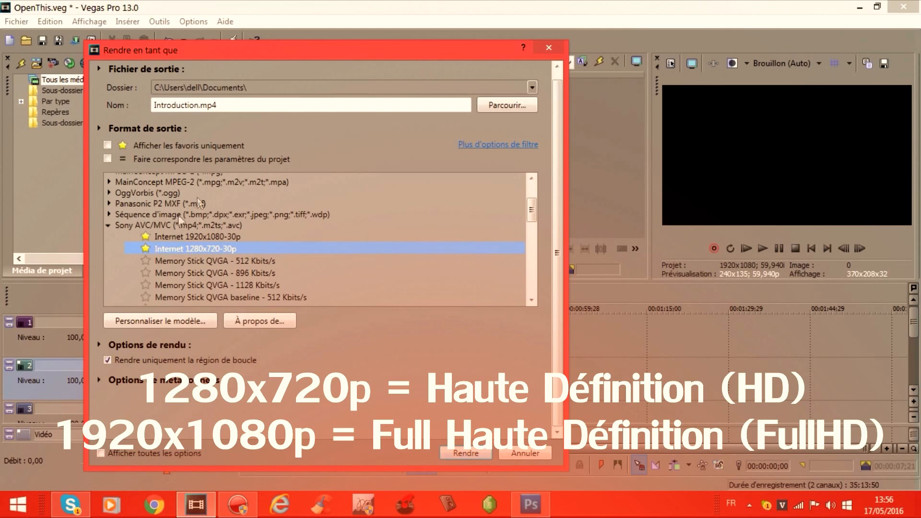
pyautogui.click(171, 237)
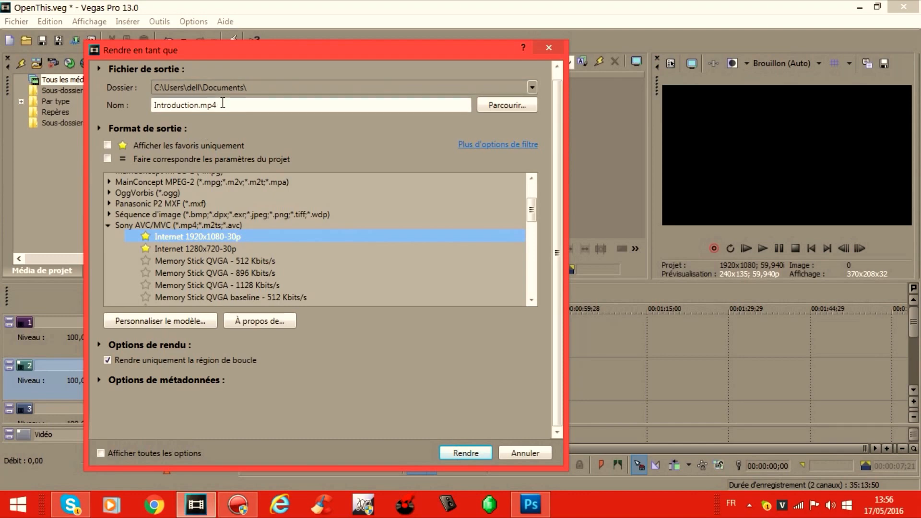
pyautogui.moveTo(217, 104); pyautogui.dragTo(207, 102)
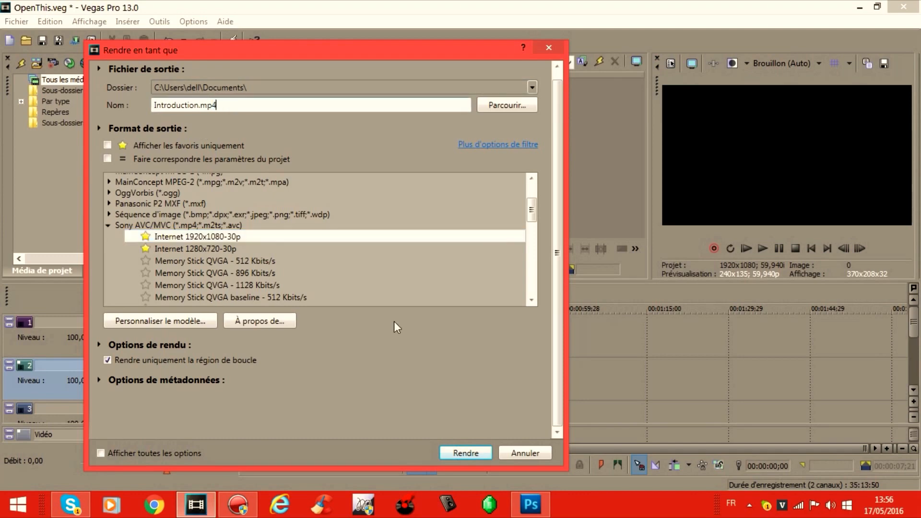
pyautogui.click(464, 456)
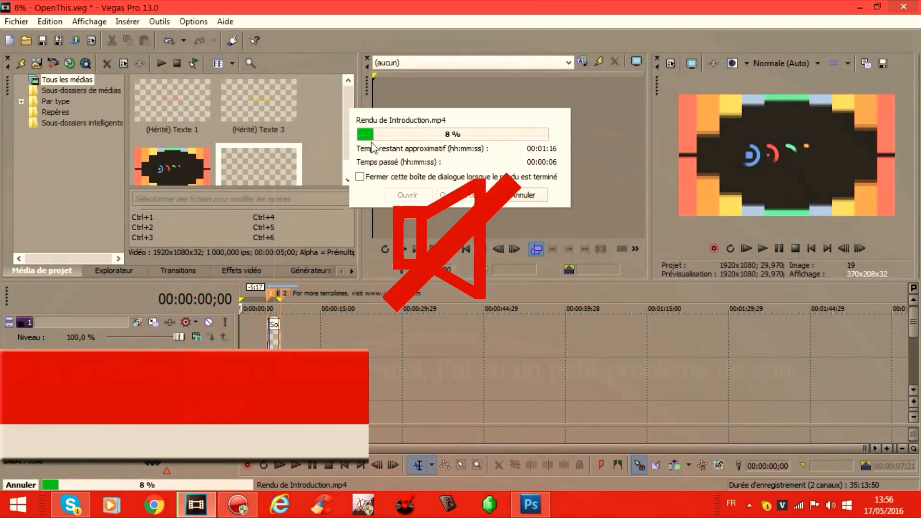